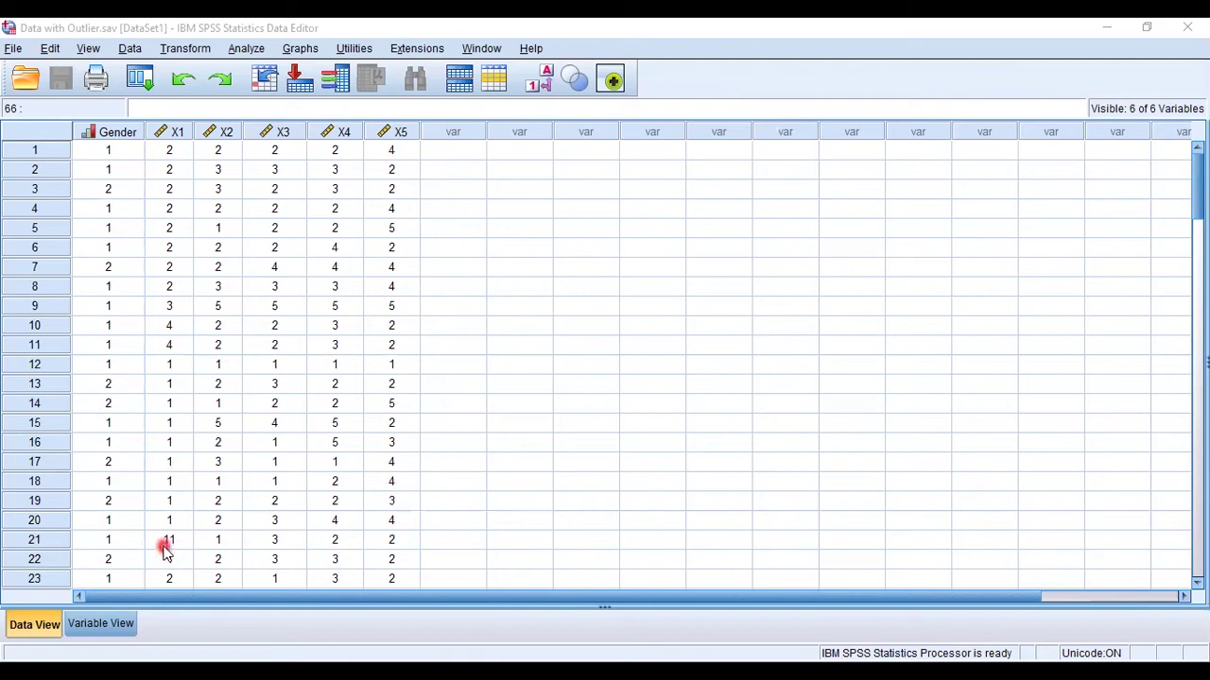
Step: Select the X1 value in row 21, and open the Frequencies analysis with its settings reset to defaults
left_click(166, 544)
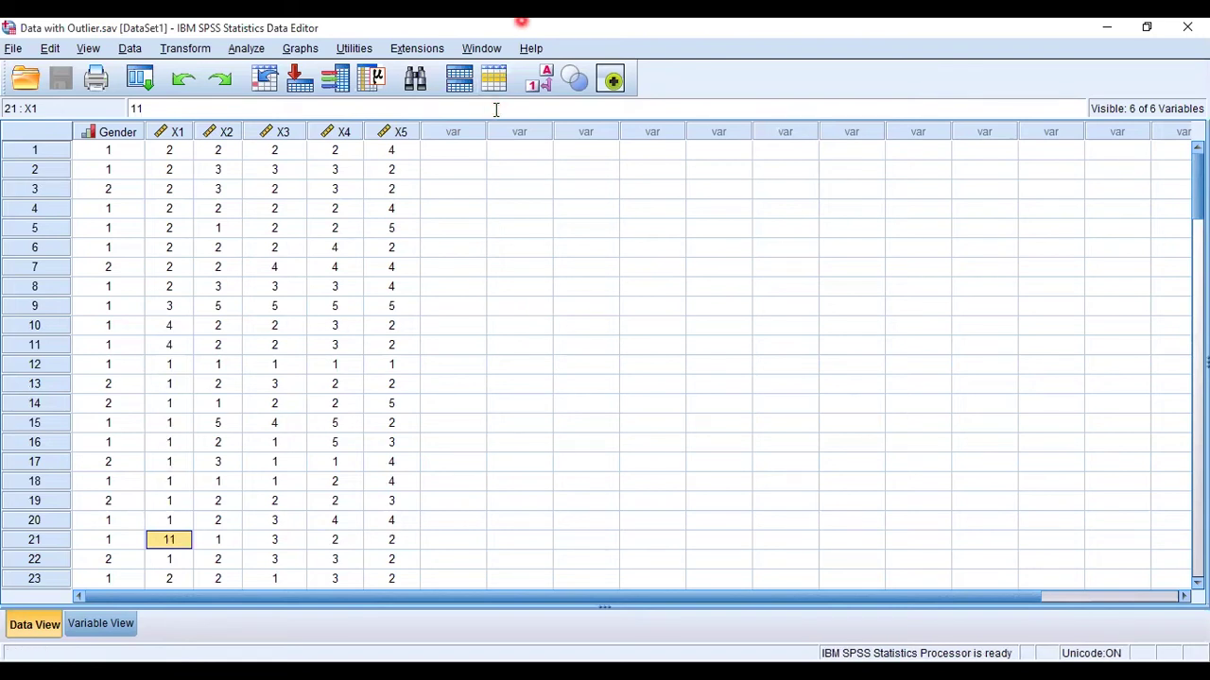
left_click(368, 154)
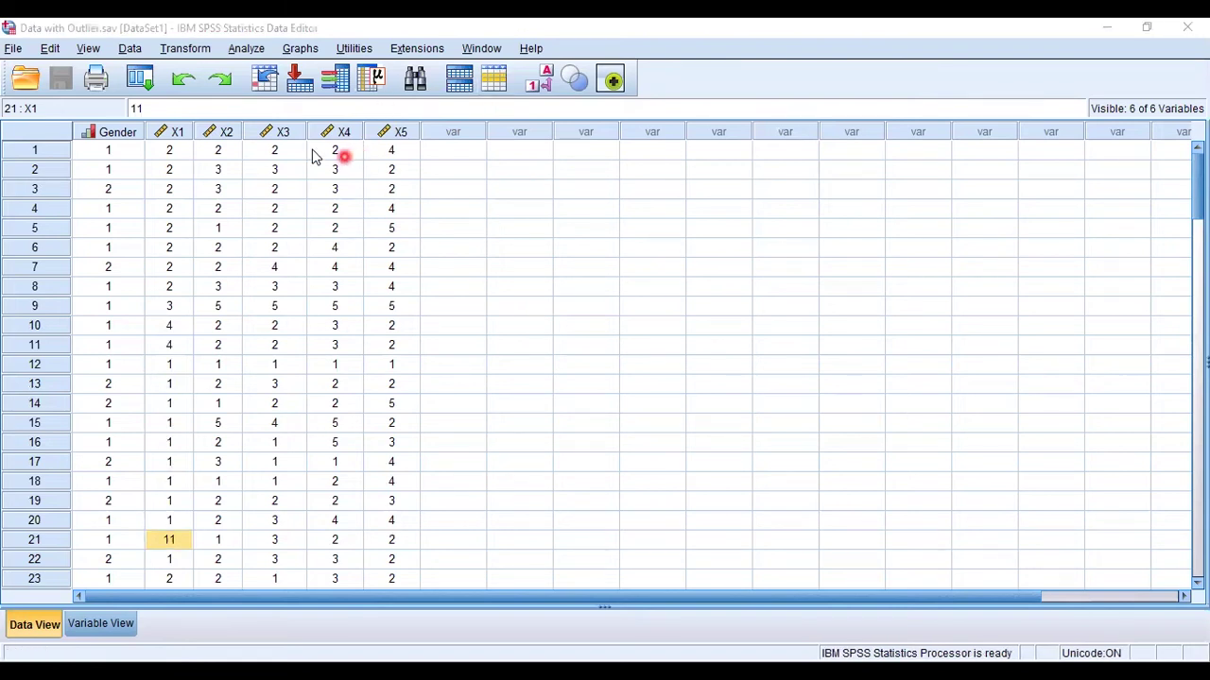
left_click(245, 48)
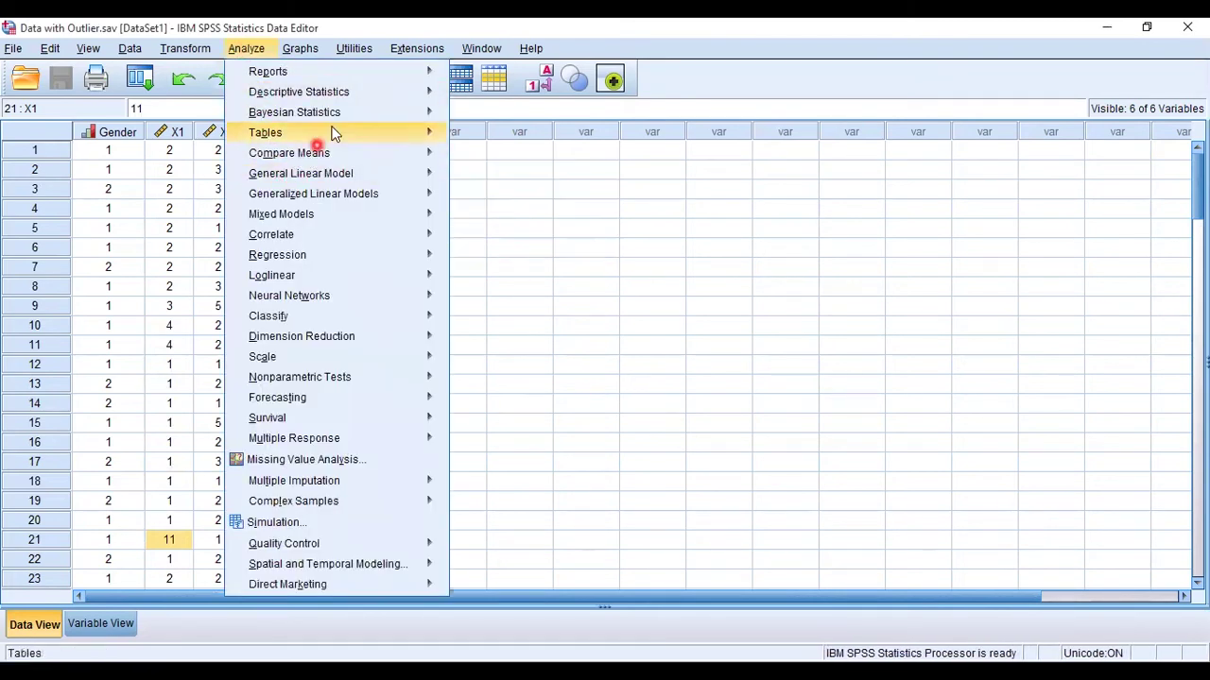
mouse_move(421, 93)
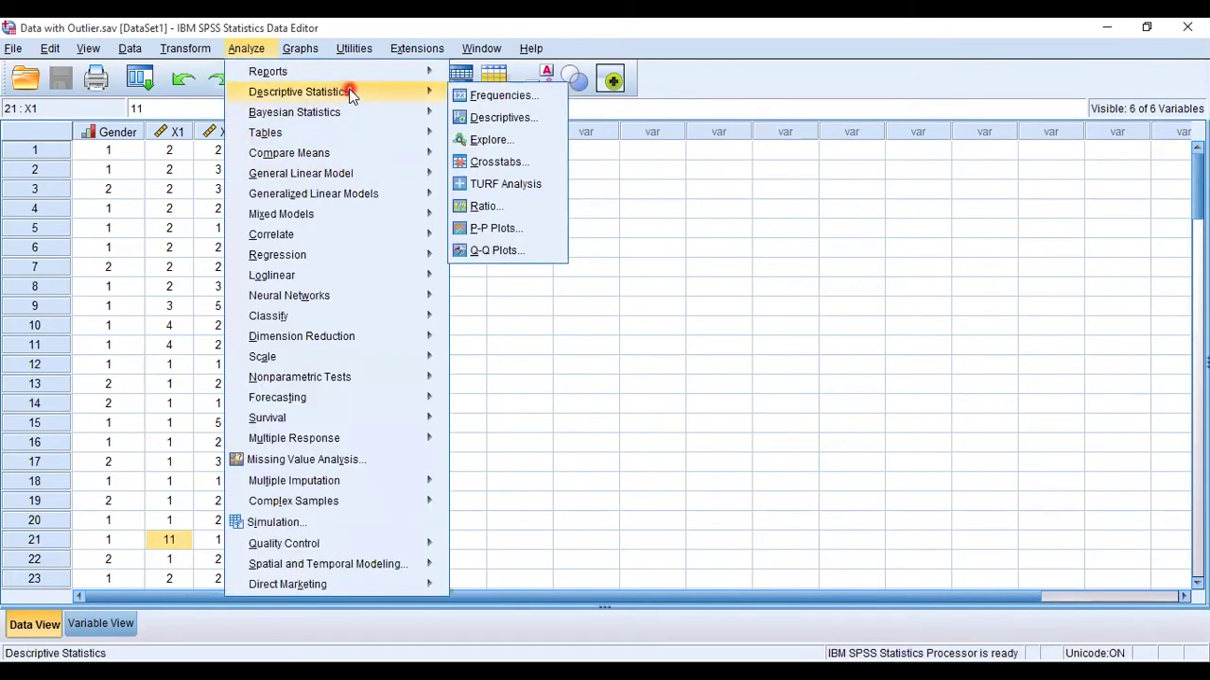
left_click(501, 95)
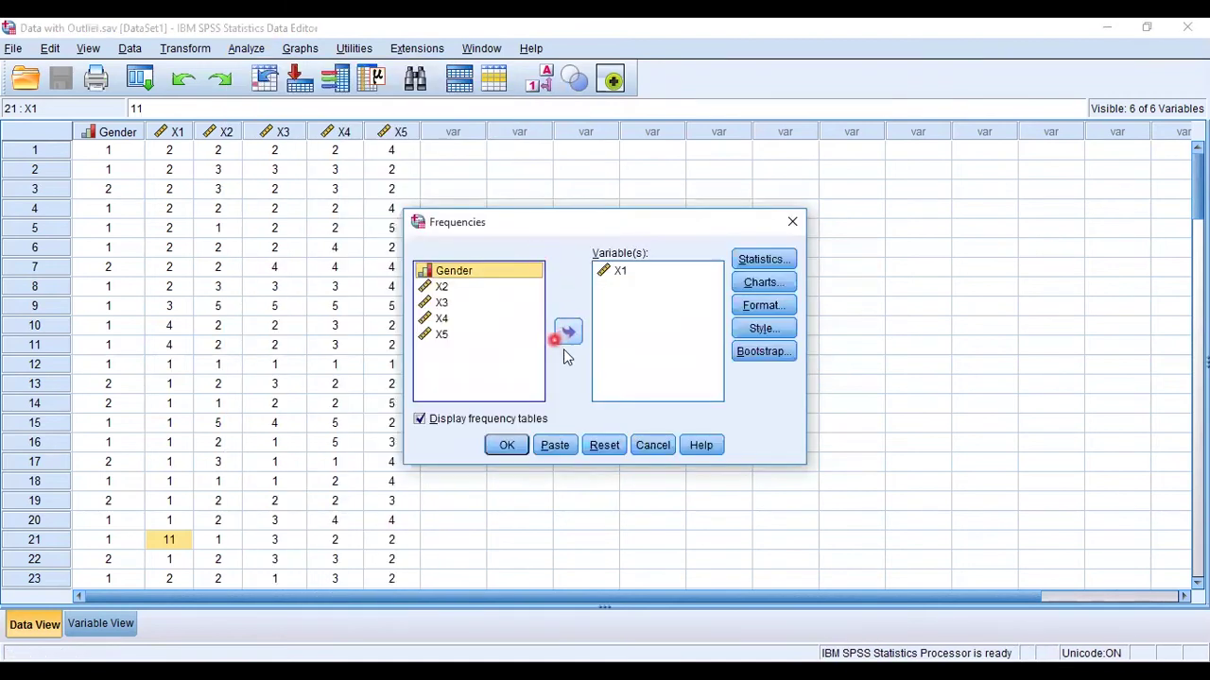
left_click(609, 446)
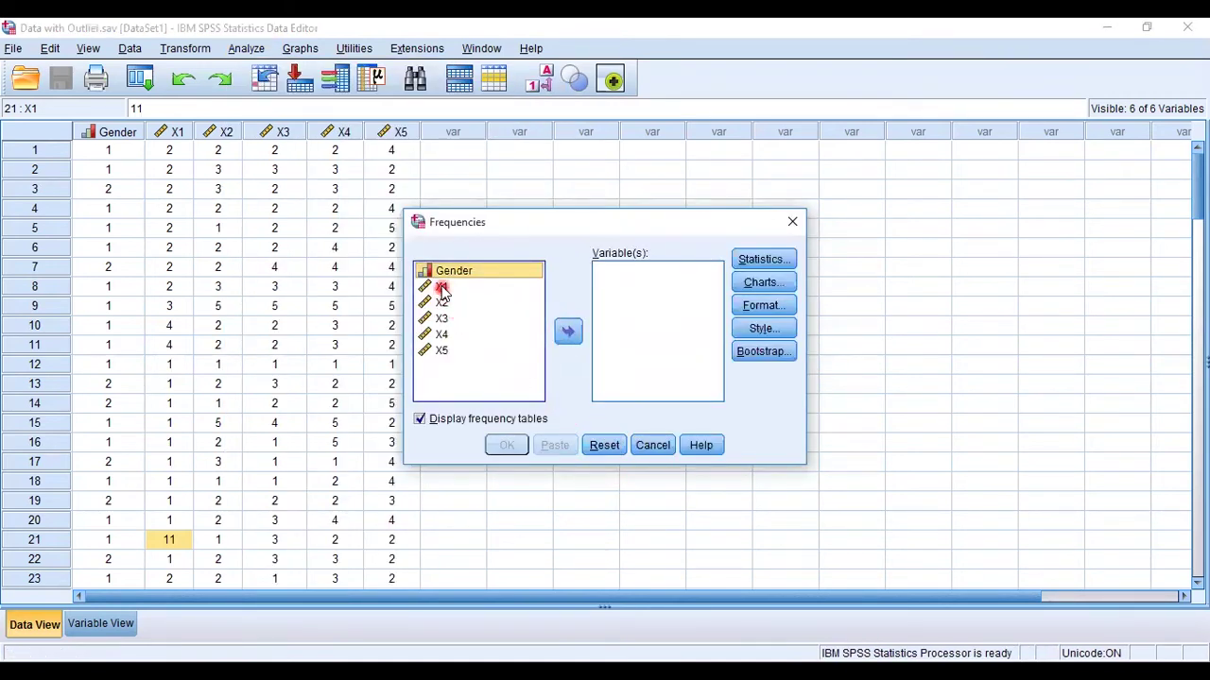
Step: Run Frequencies with frequency tables for the variables X1 through X5
left_click(442, 287)
key("shift+Down")
key("shift+Down")
key("shift+Down")
key("shift+Down")
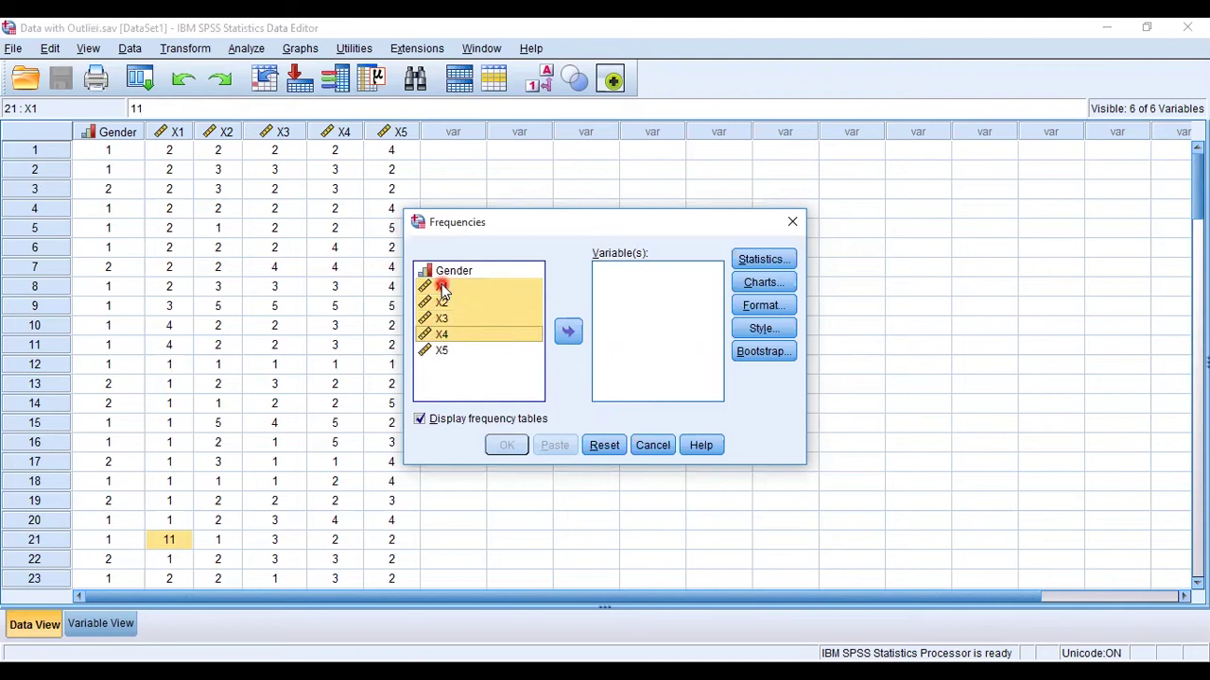
left_click(568, 331)
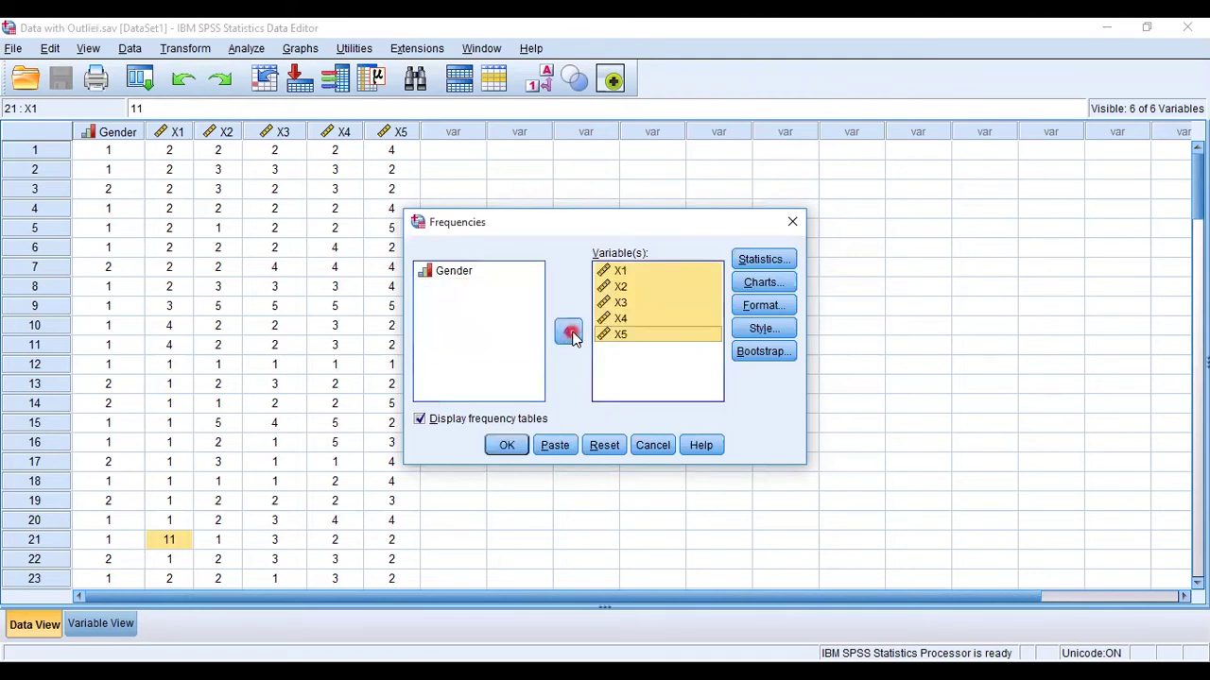
left_click(420, 420)
left_click(511, 448)
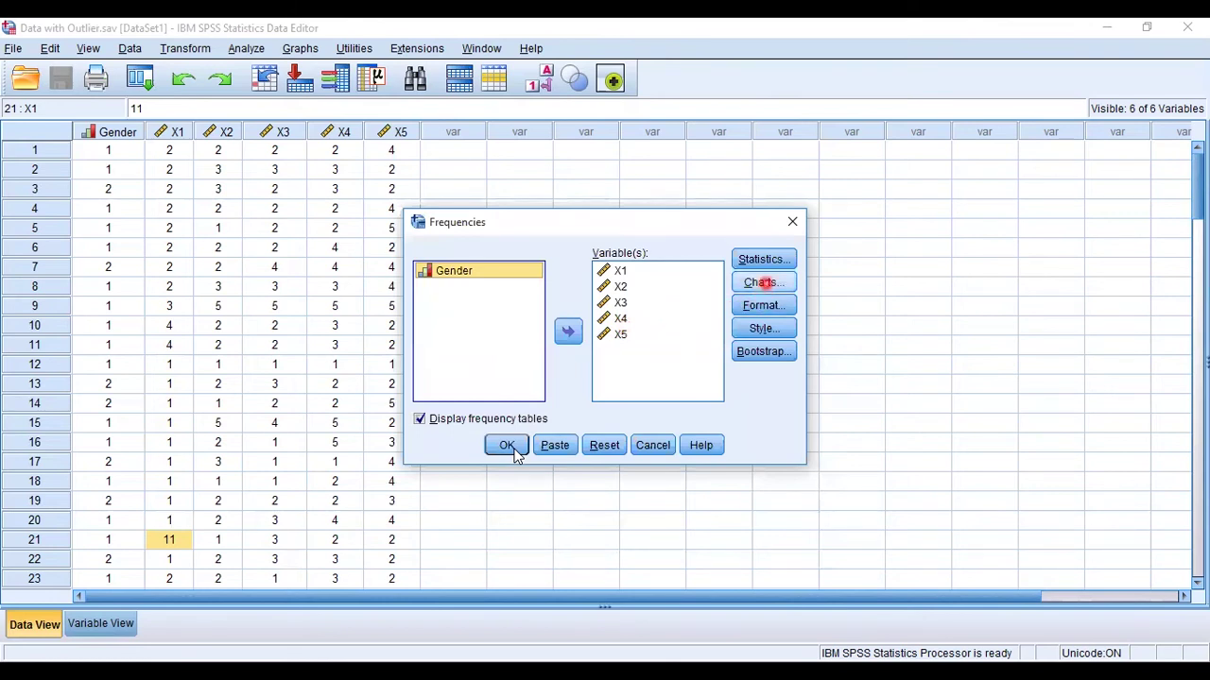
Step: Rerun Frequencies for X1 to X5 with histograms that show the normal curve
left_click(764, 283)
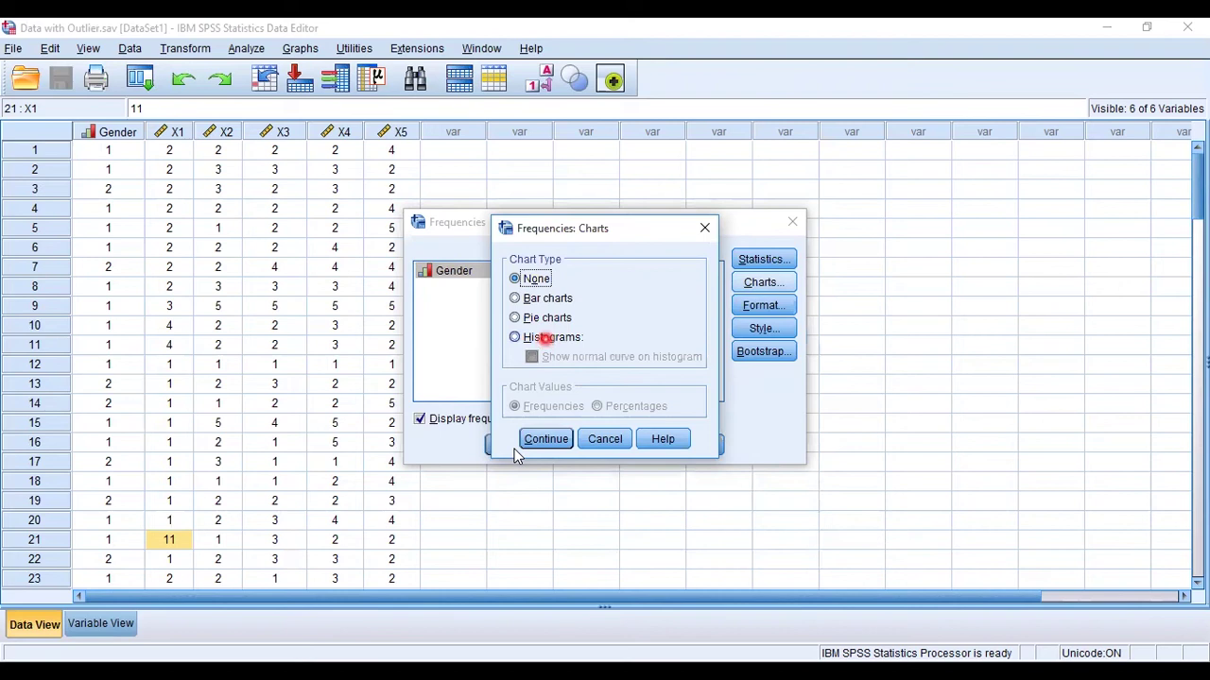
left_click(545, 339)
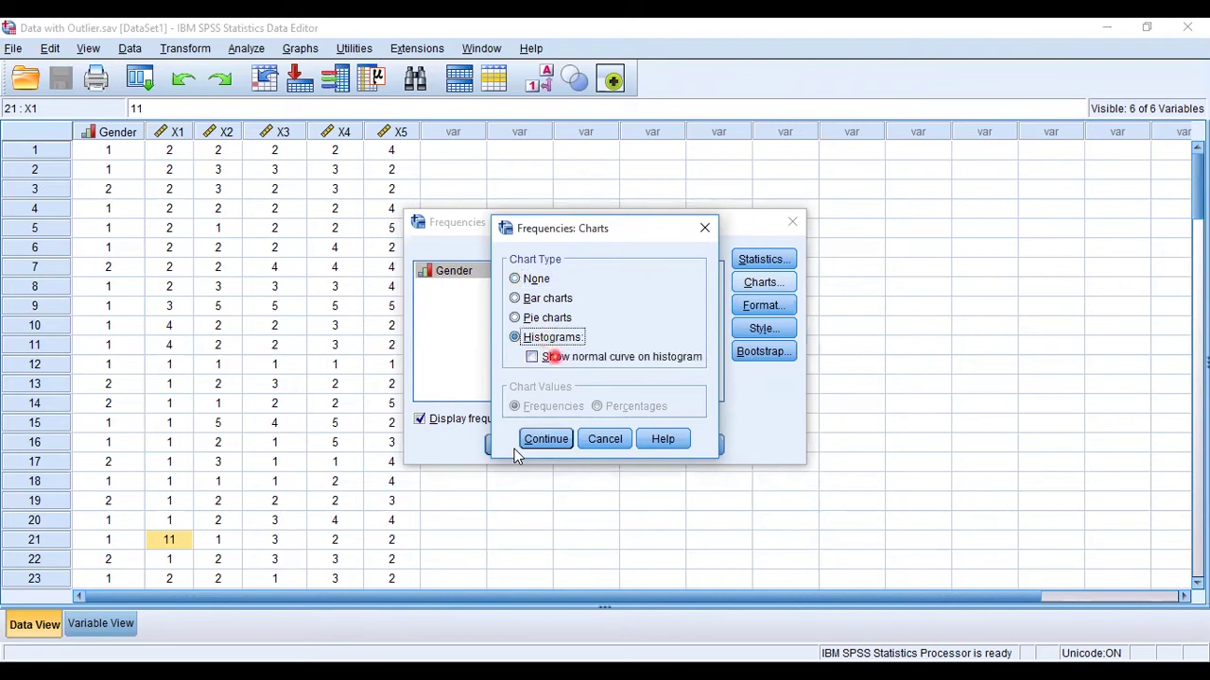
left_click(532, 356)
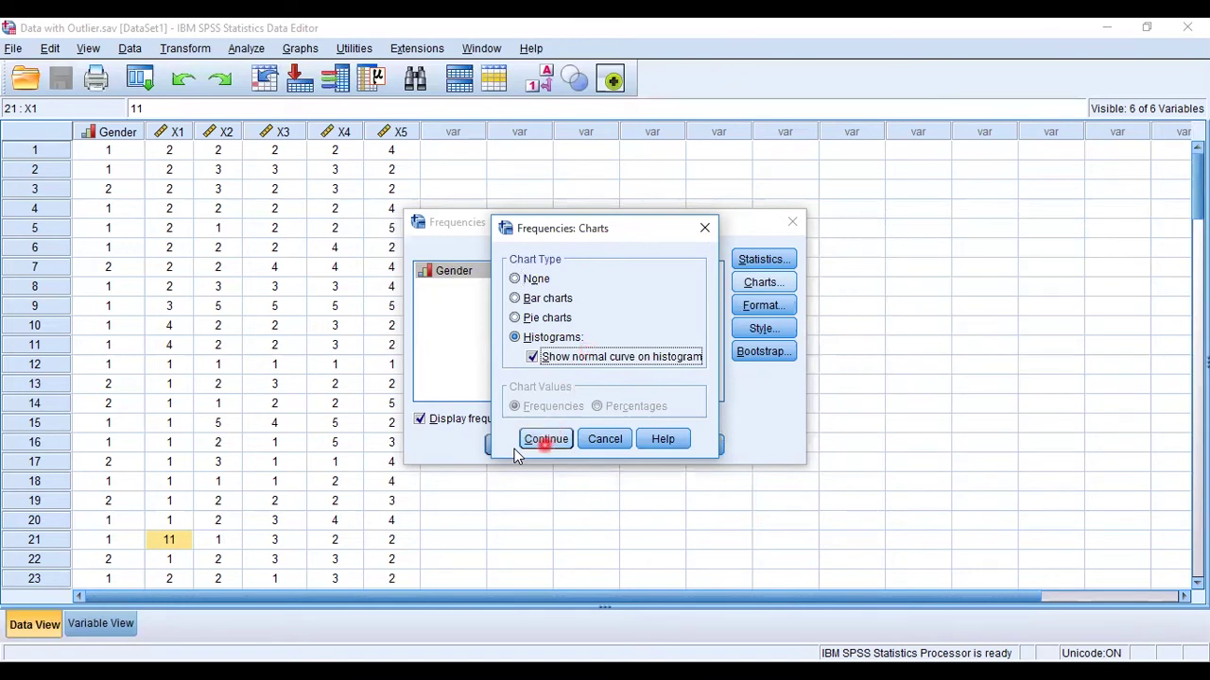
left_click(545, 439)
left_click(514, 449)
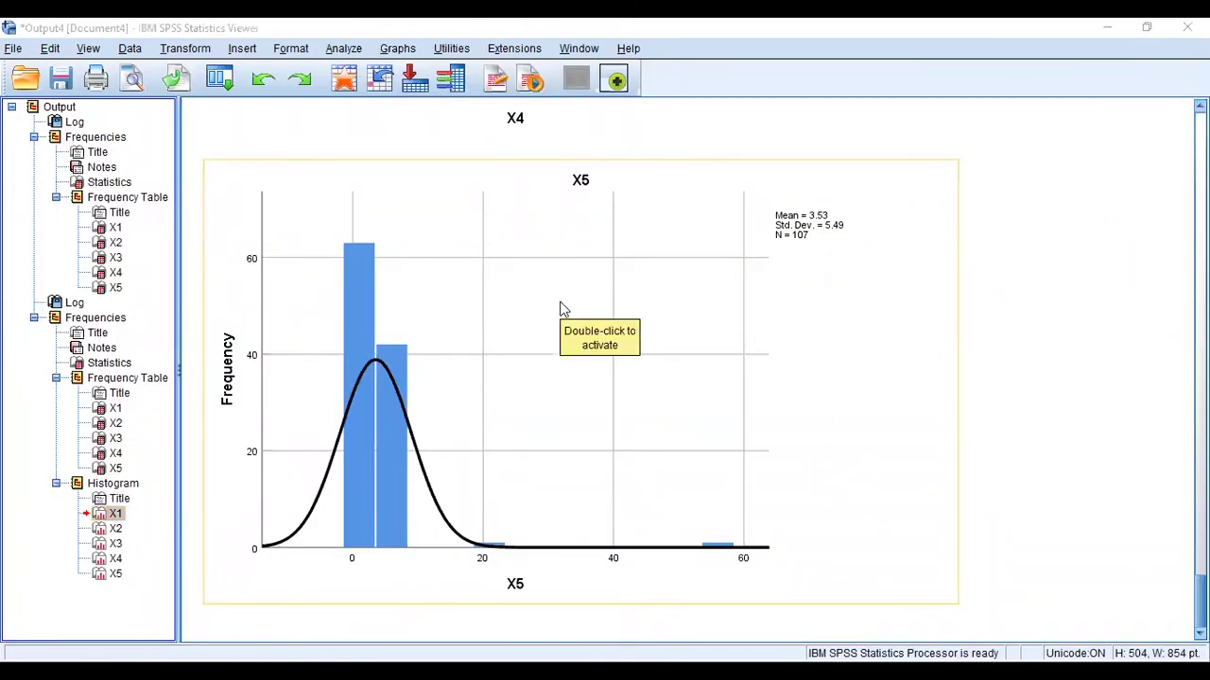
Step: Examine the frequency tables and histograms of X1 and X2 for out-of-range values and skew
scroll(559, 309, "up", 10)
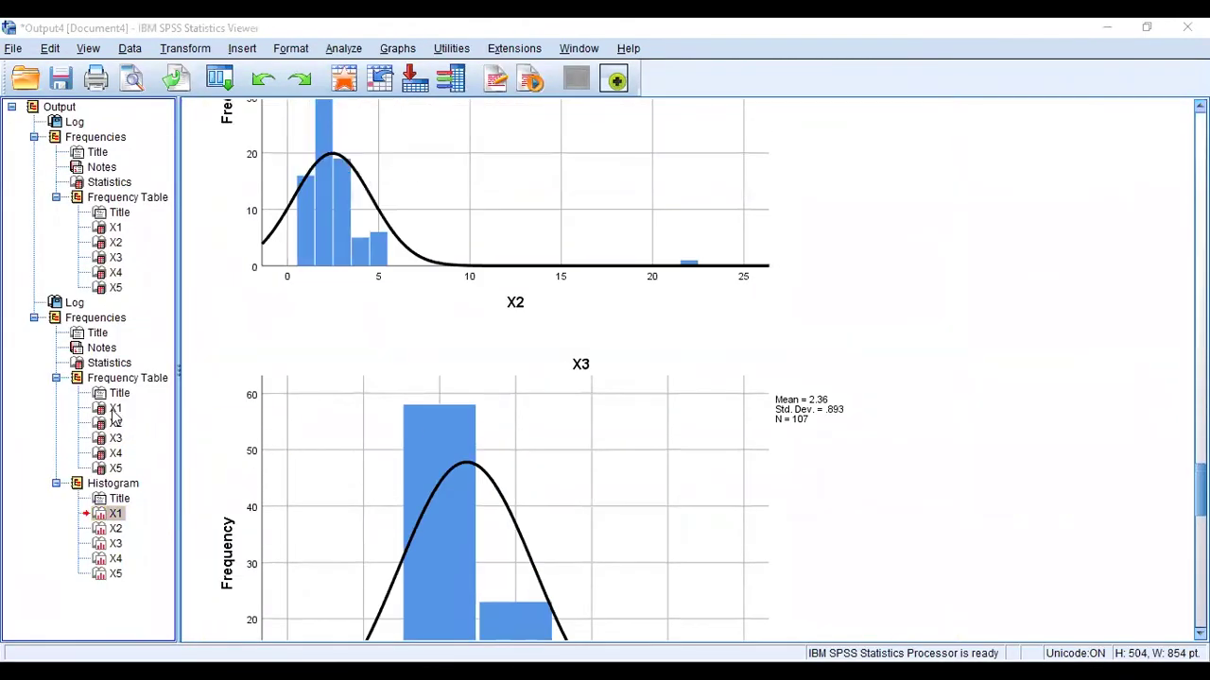
left_click(118, 379)
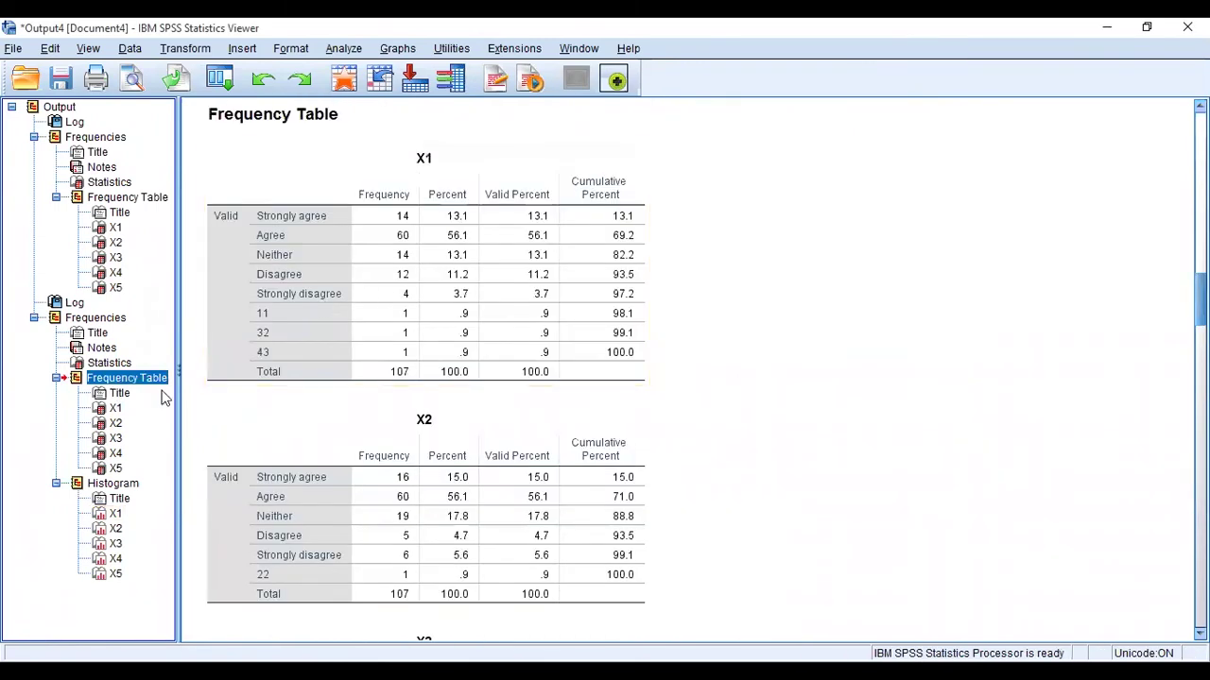
left_click(132, 379)
left_click(118, 409)
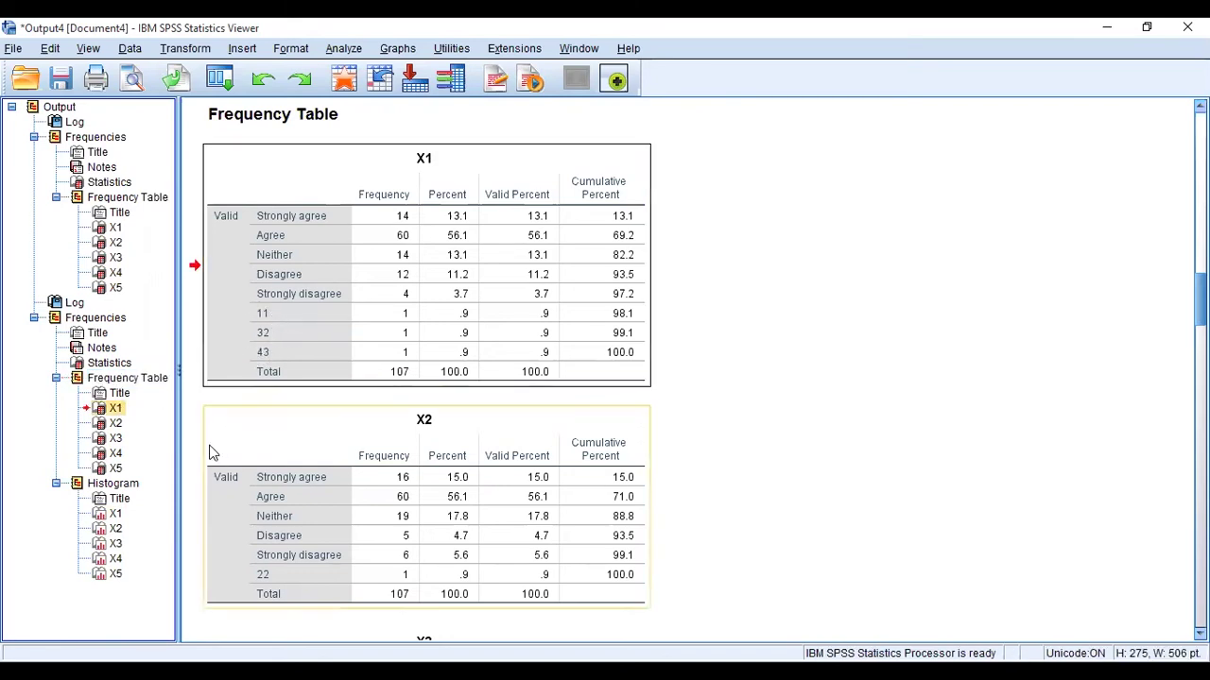
left_click(114, 515)
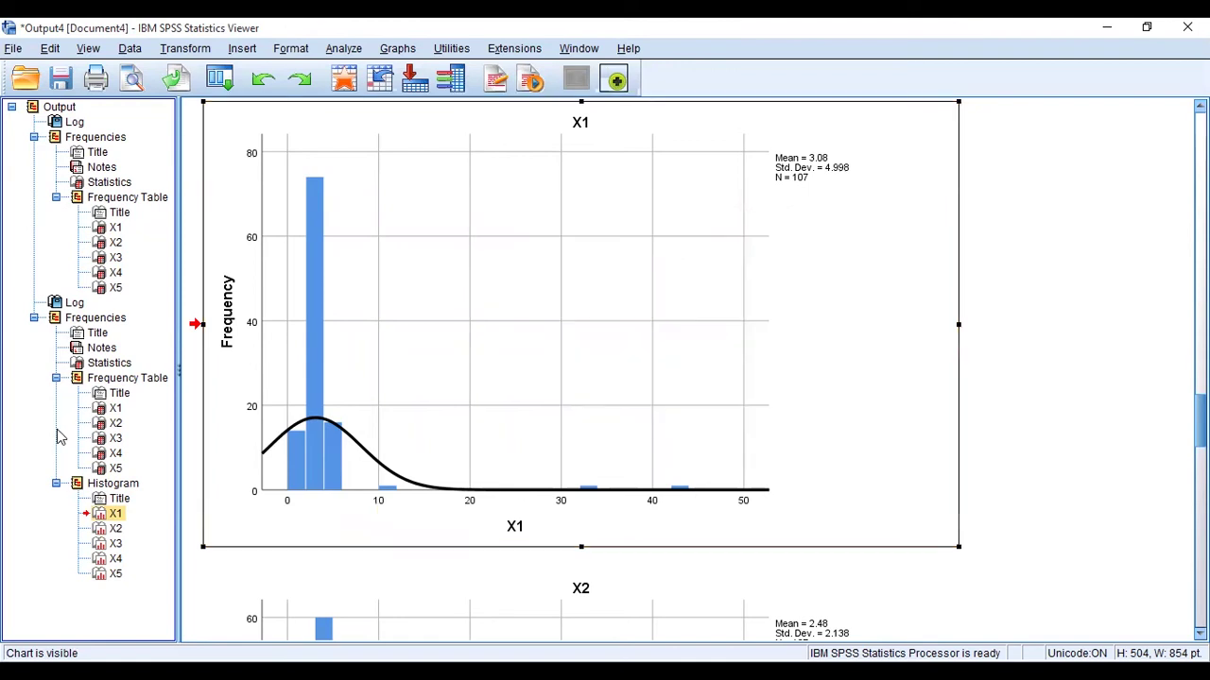
left_click(115, 424)
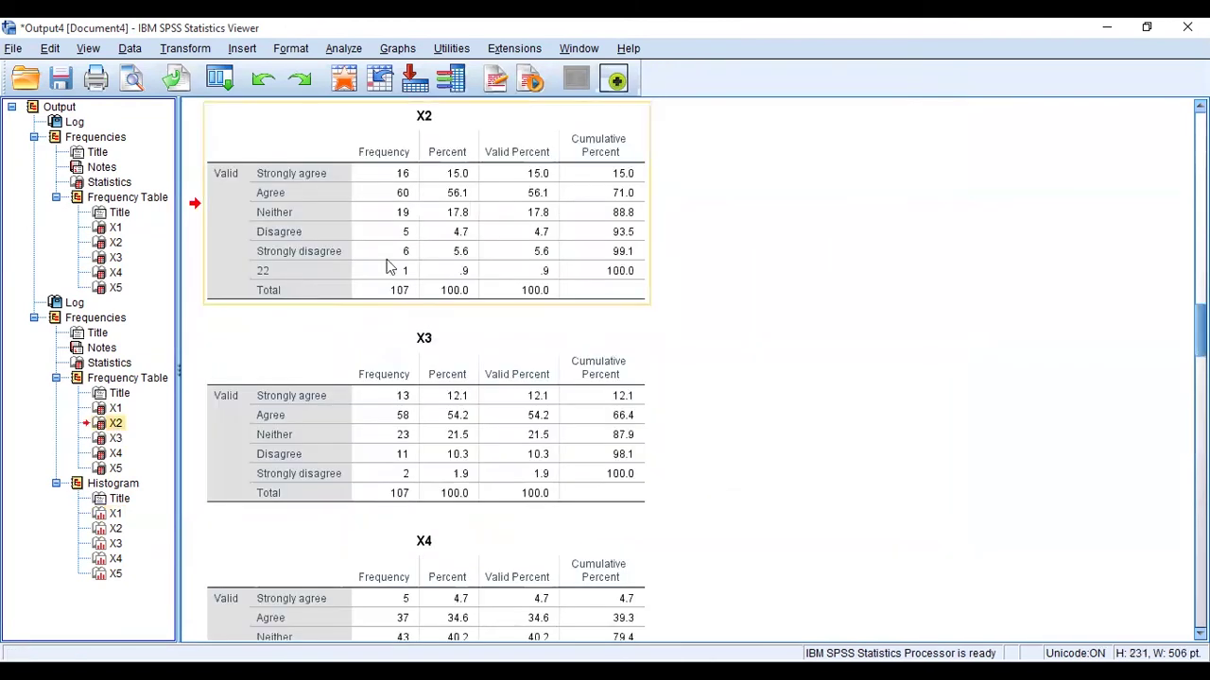
left_click(285, 266)
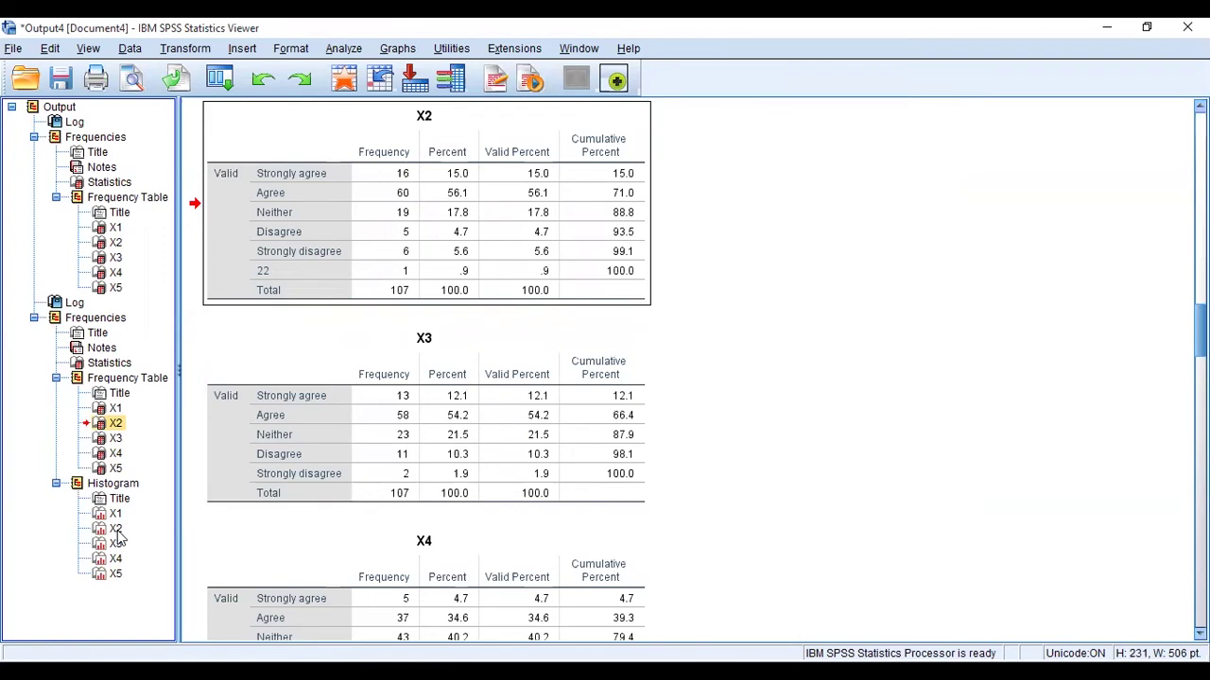
left_click(115, 530)
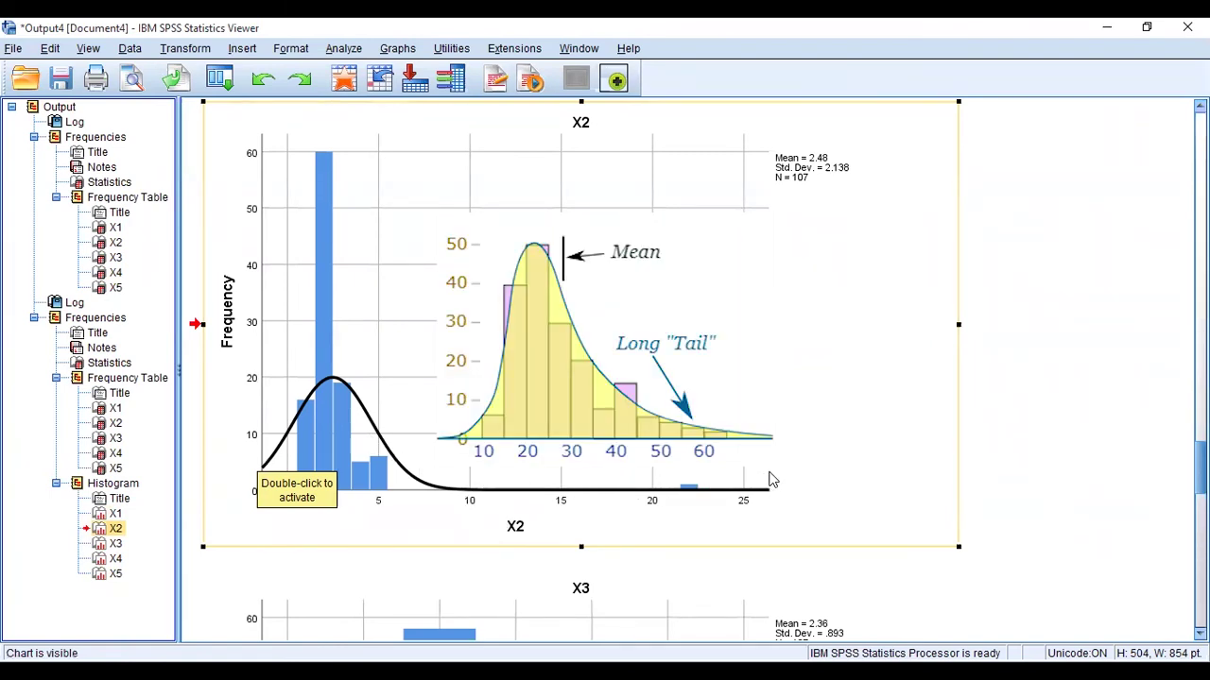
Step: Examine the frequency tables of X3 to X5 and their histograms for outliers and skew
scroll(770, 480, "down", 5)
left_click(115, 440)
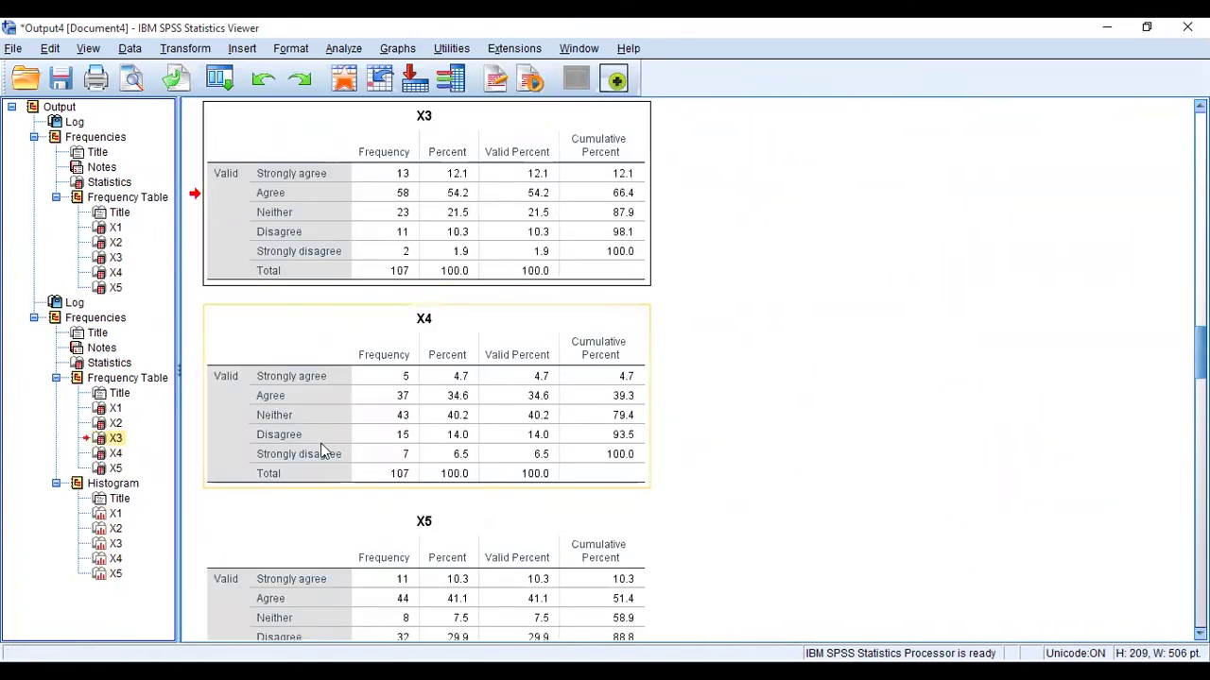
scroll(317, 455, "down", 5)
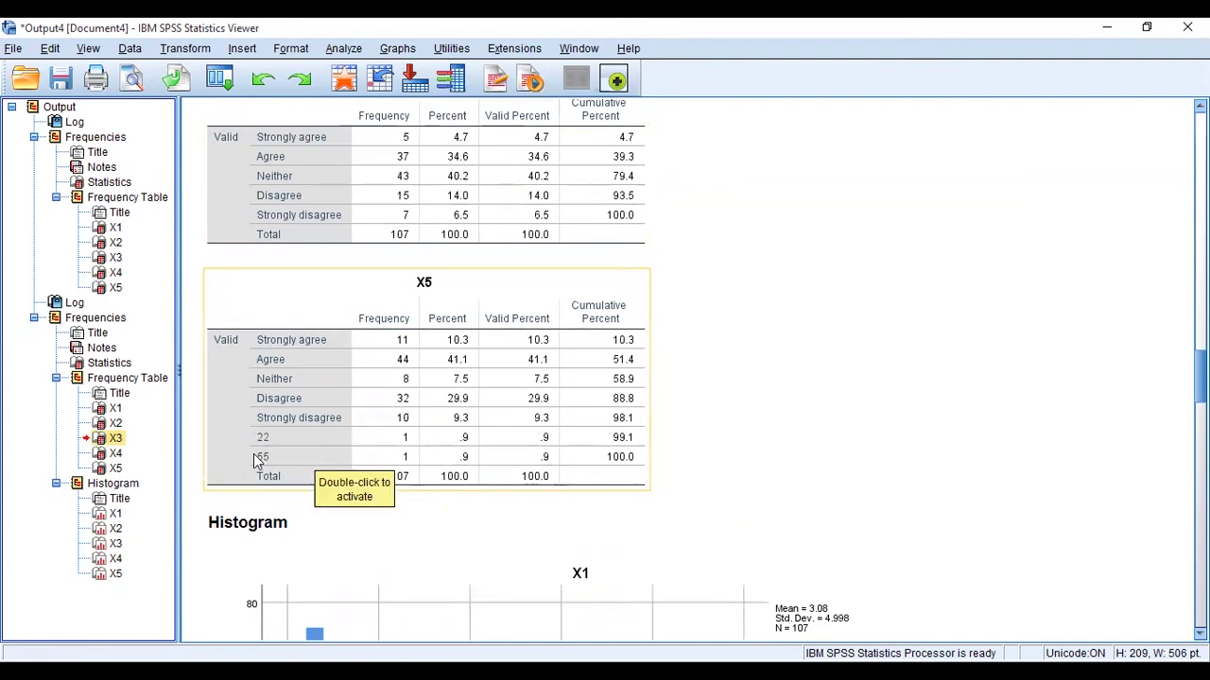
left_click(115, 544)
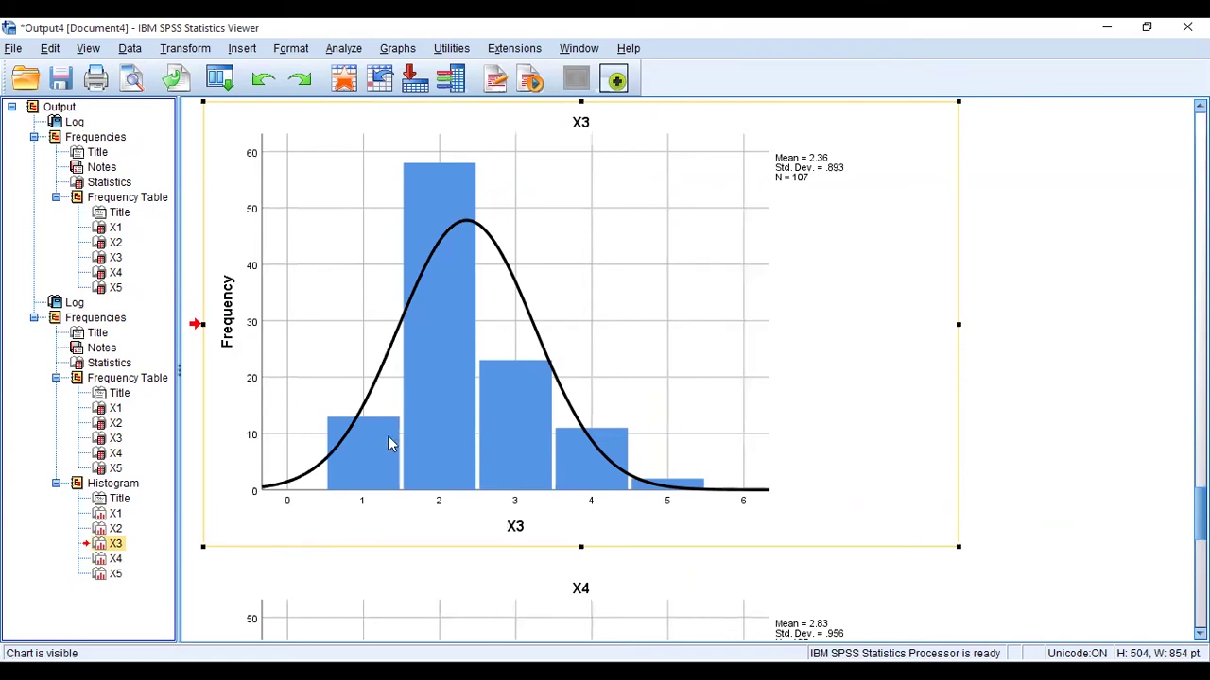
scroll(388, 440, "down", 5)
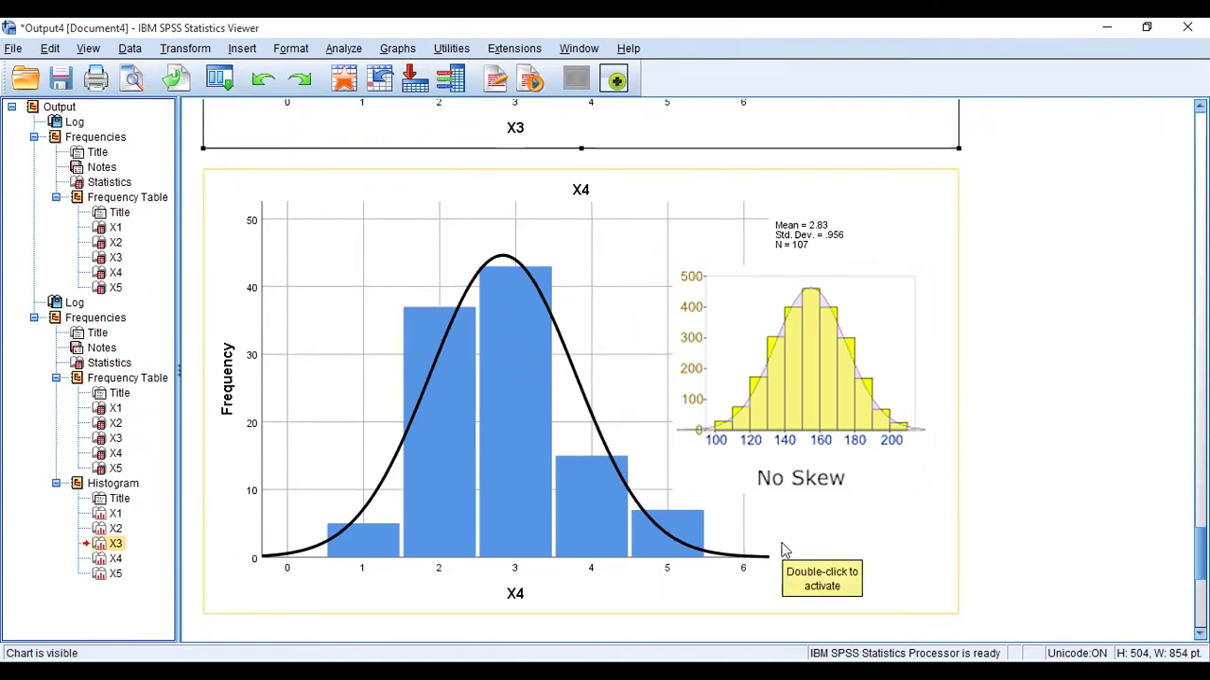
scroll(782, 550, "down", 5)
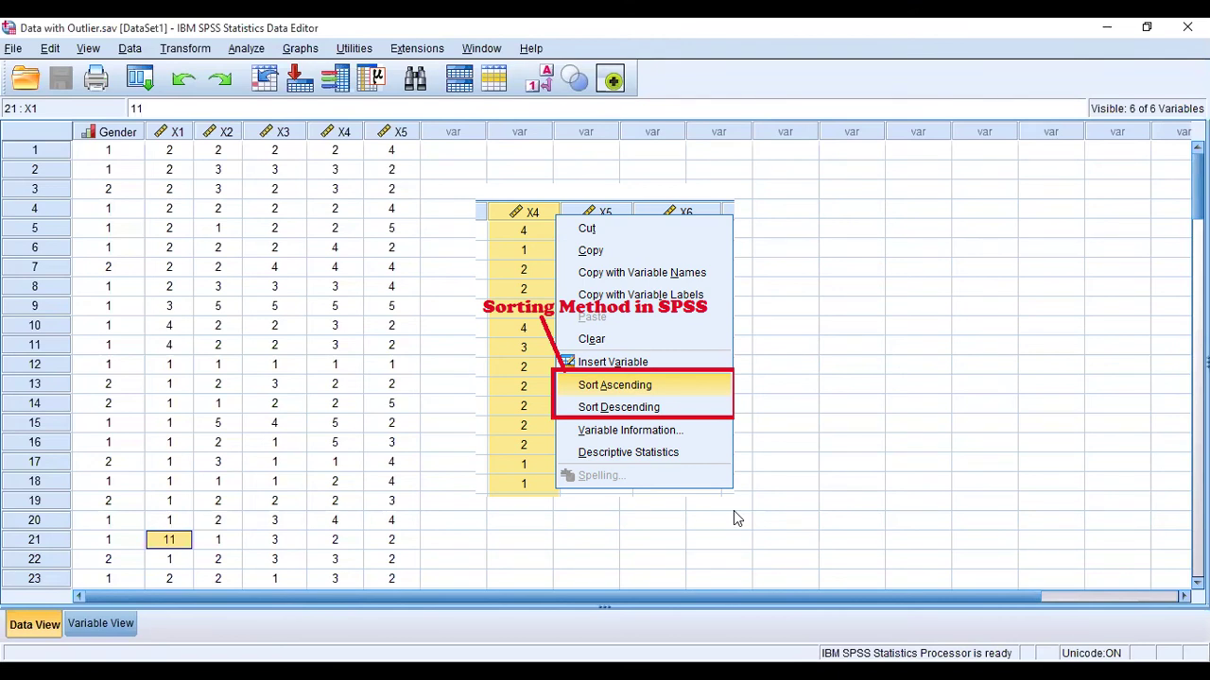
Step: Sort the cases in the data sheet by X2 in descending order
scroll(480, 482, "down", 10)
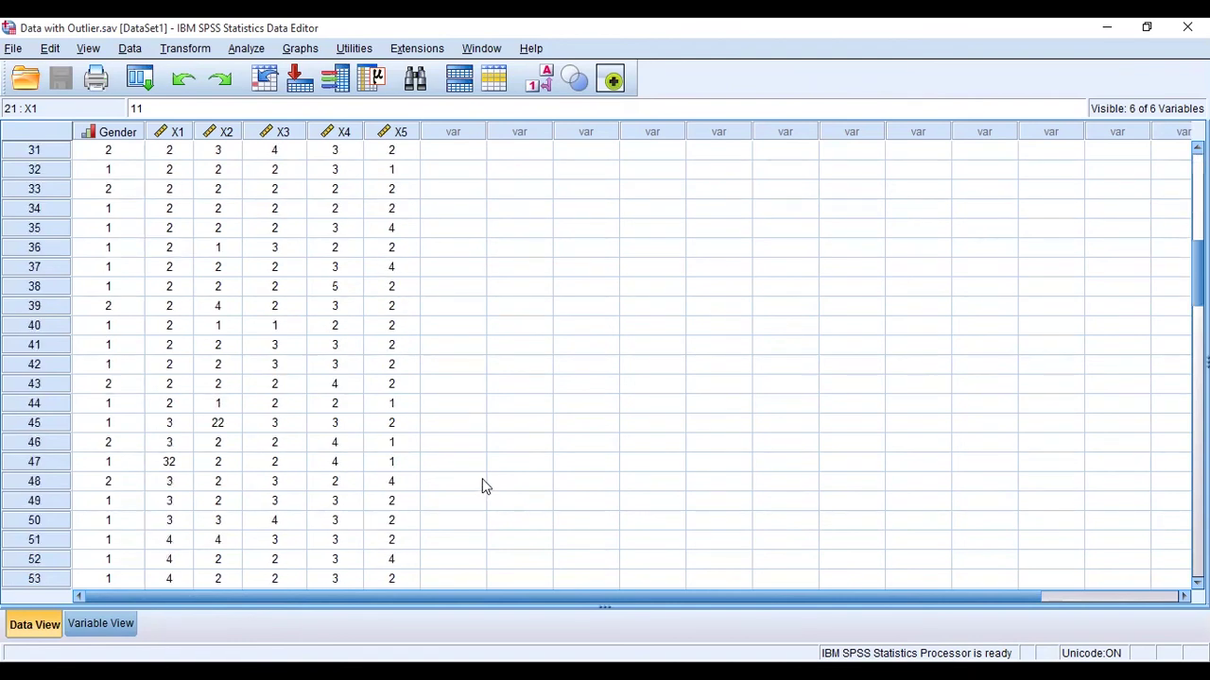
scroll(482, 485, "up", 10)
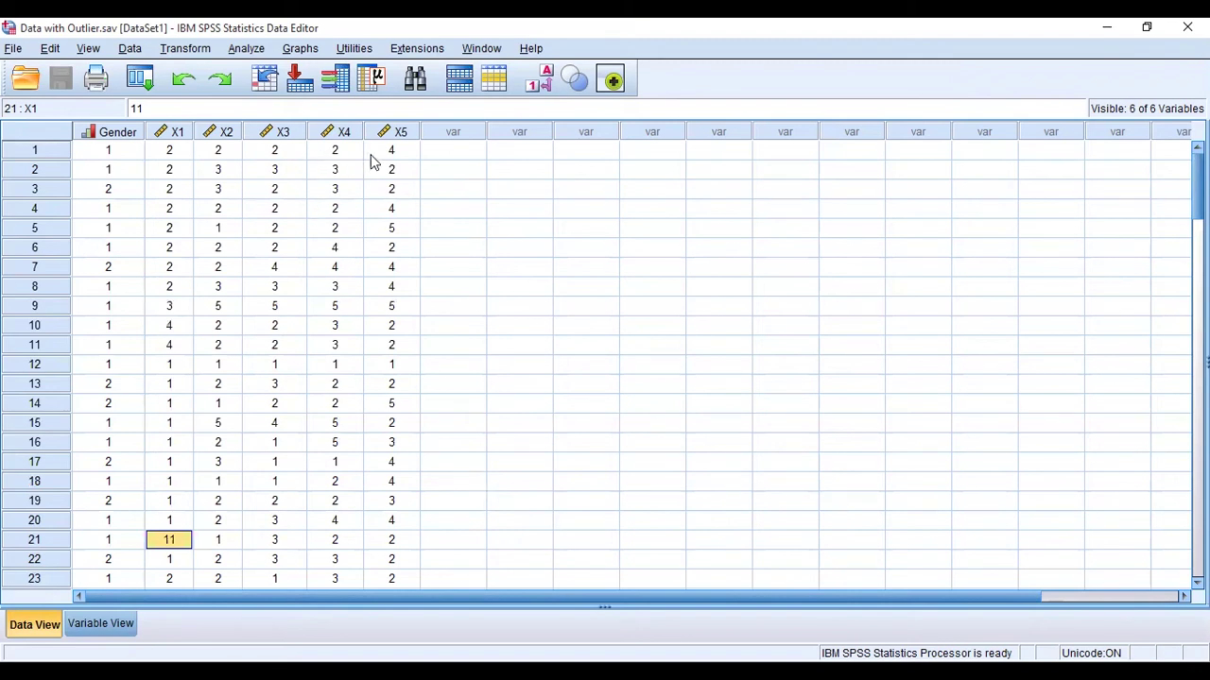
left_click(217, 132)
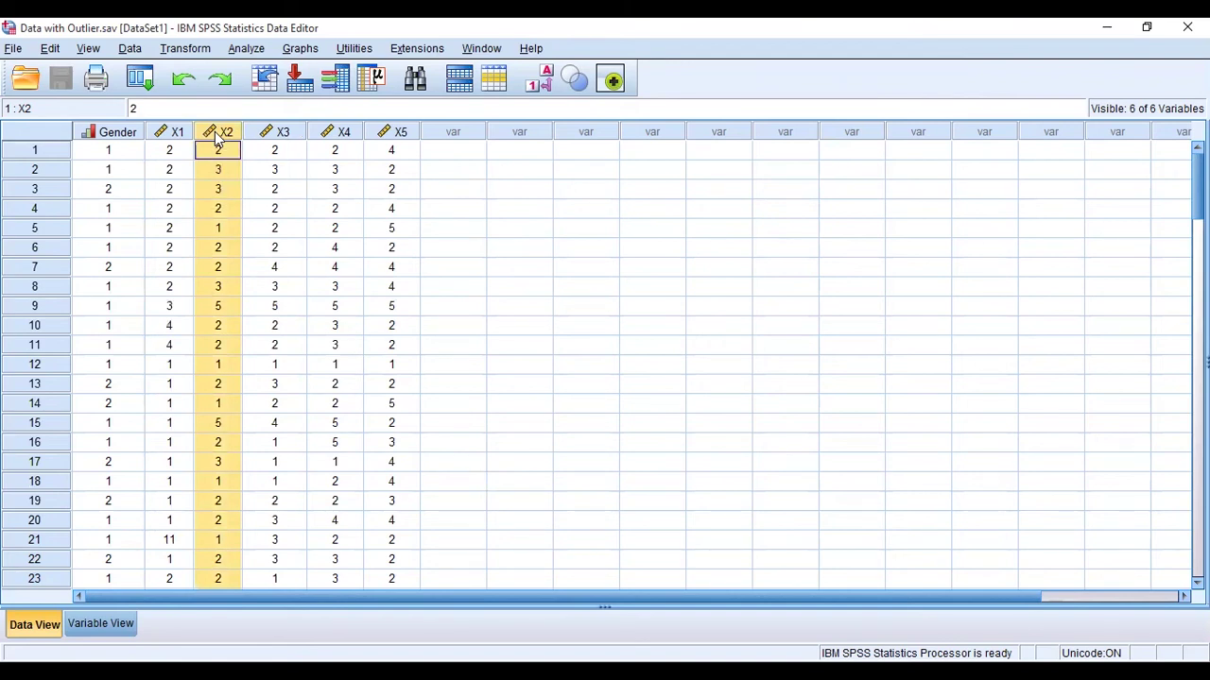
right_click(214, 131)
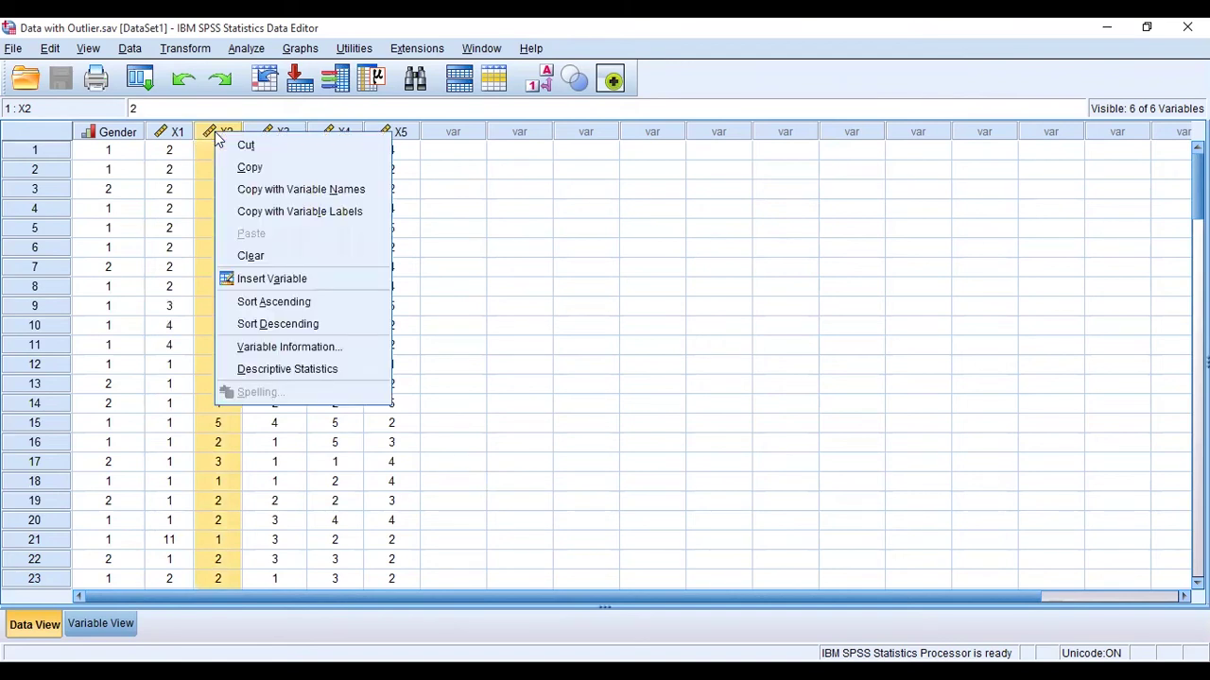
left_click(269, 324)
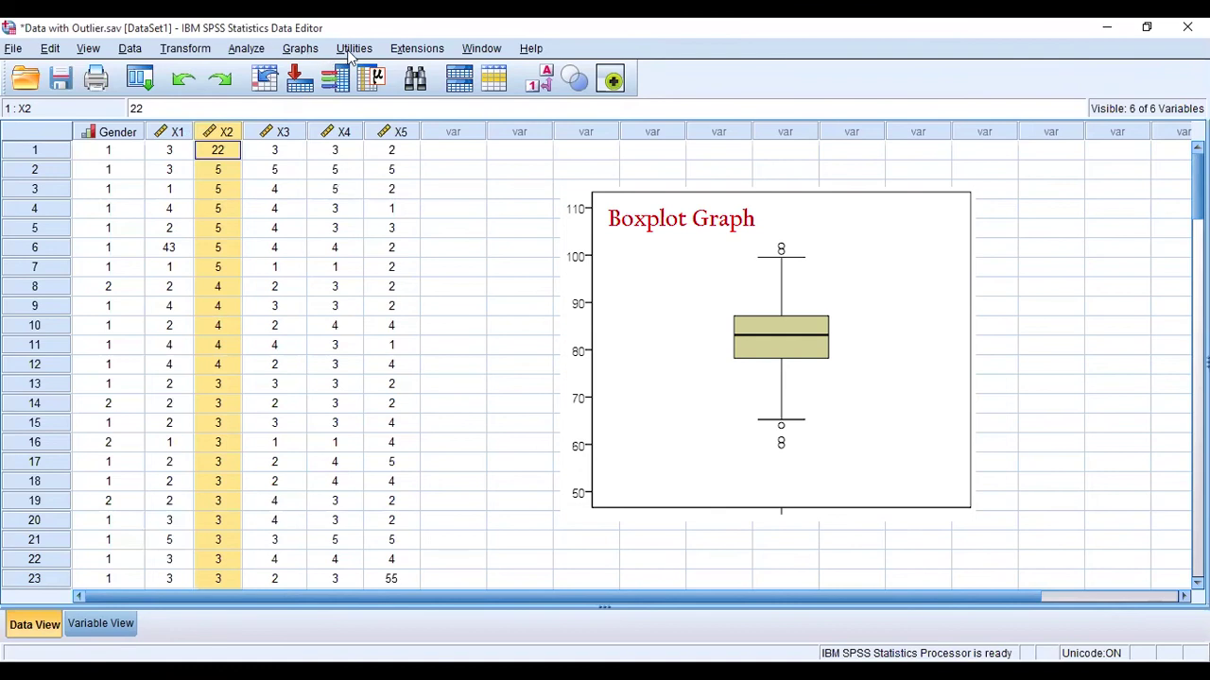
Step: Open the Chart Builder and reset it to clear the existing chart definition
left_click(298, 51)
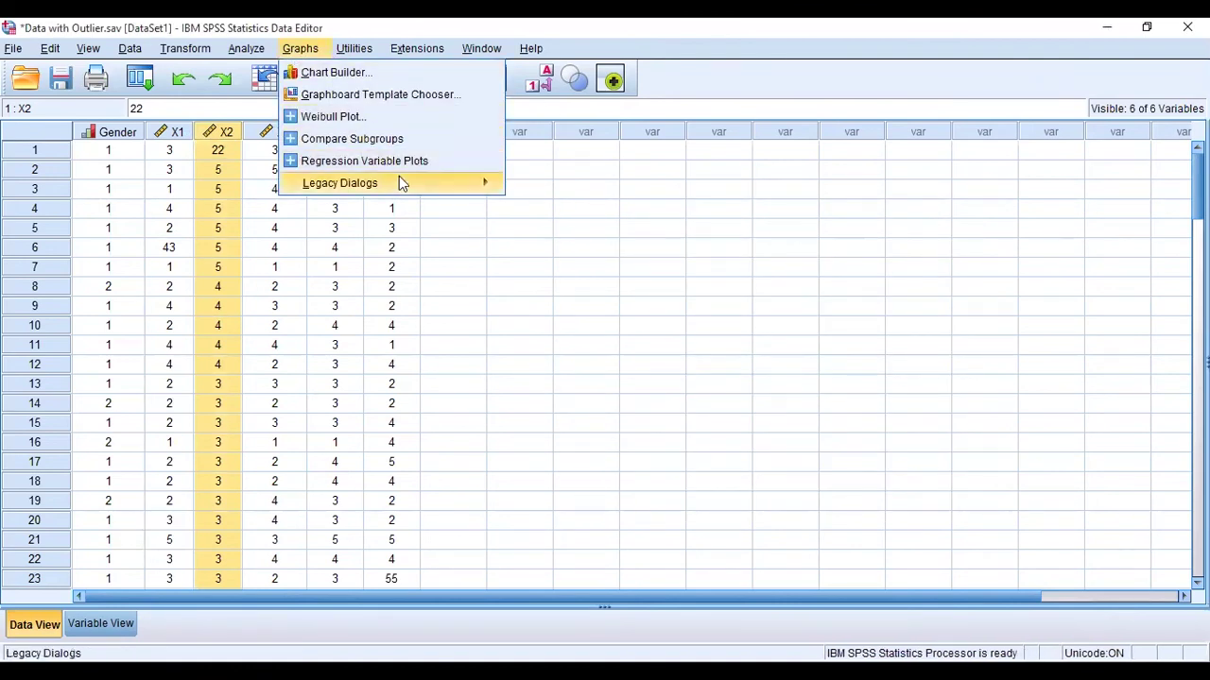
mouse_move(406, 186)
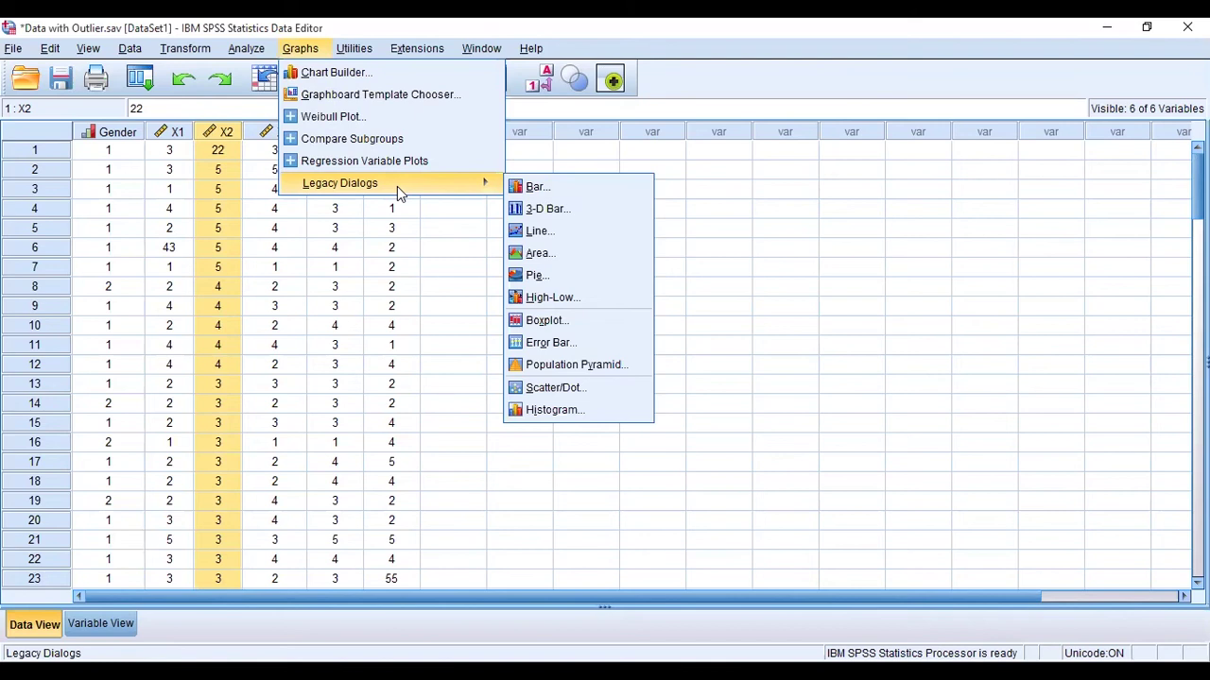
left_click(393, 68)
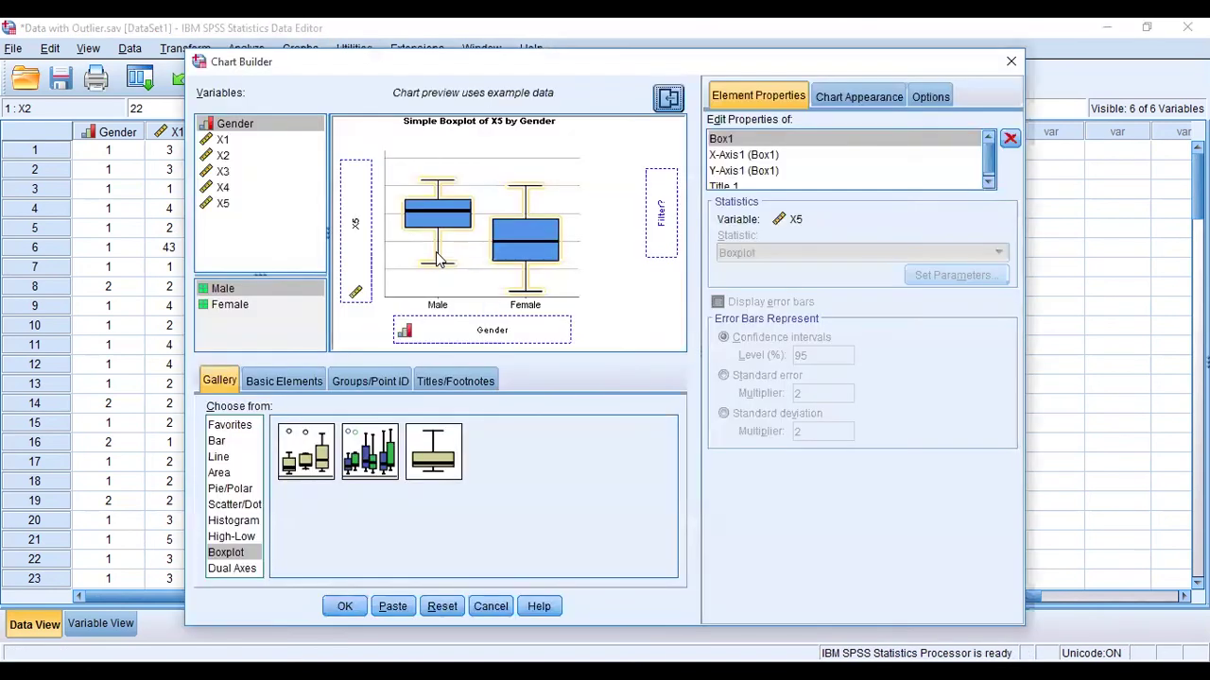
left_click(441, 606)
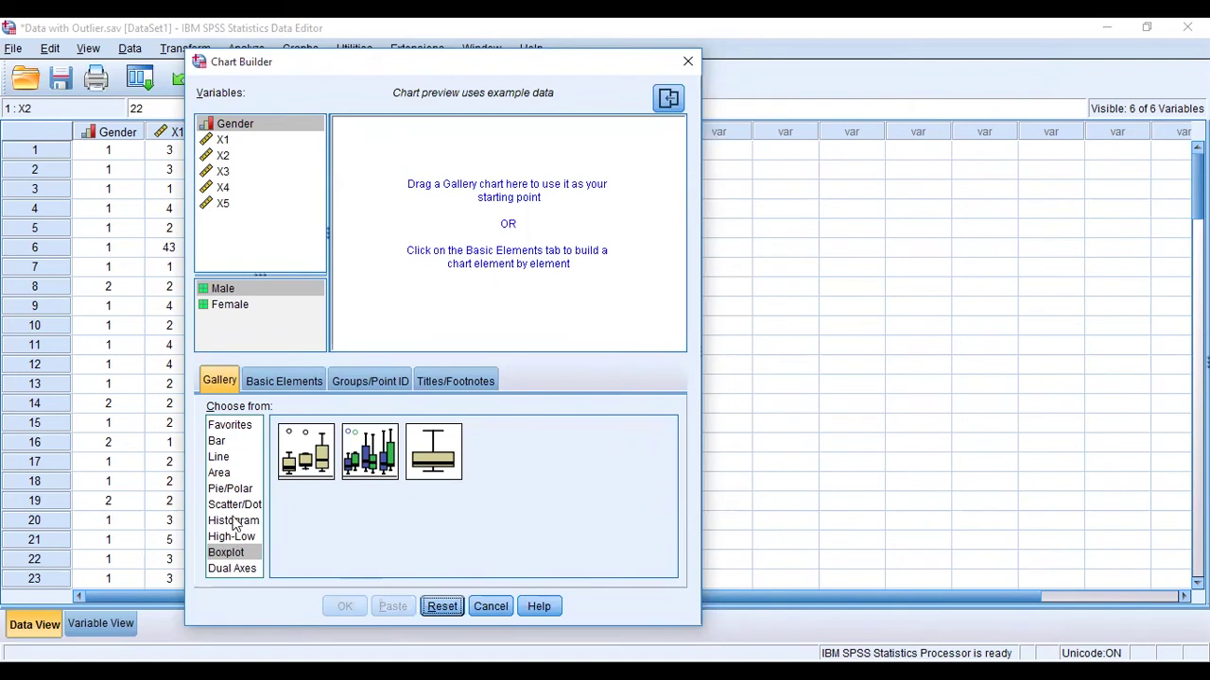
Step: Choose the Simple Boxplot from the boxplot gallery as the basis of the chart
left_click(235, 553)
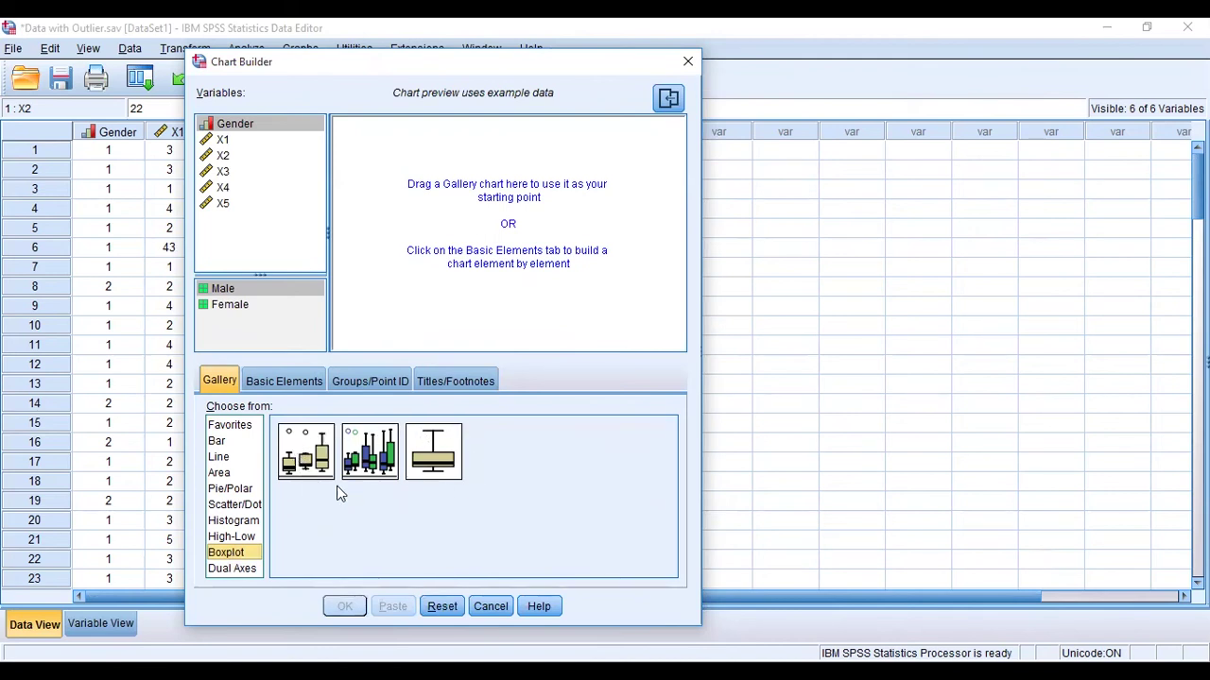
left_click(316, 461)
double_click(316, 461)
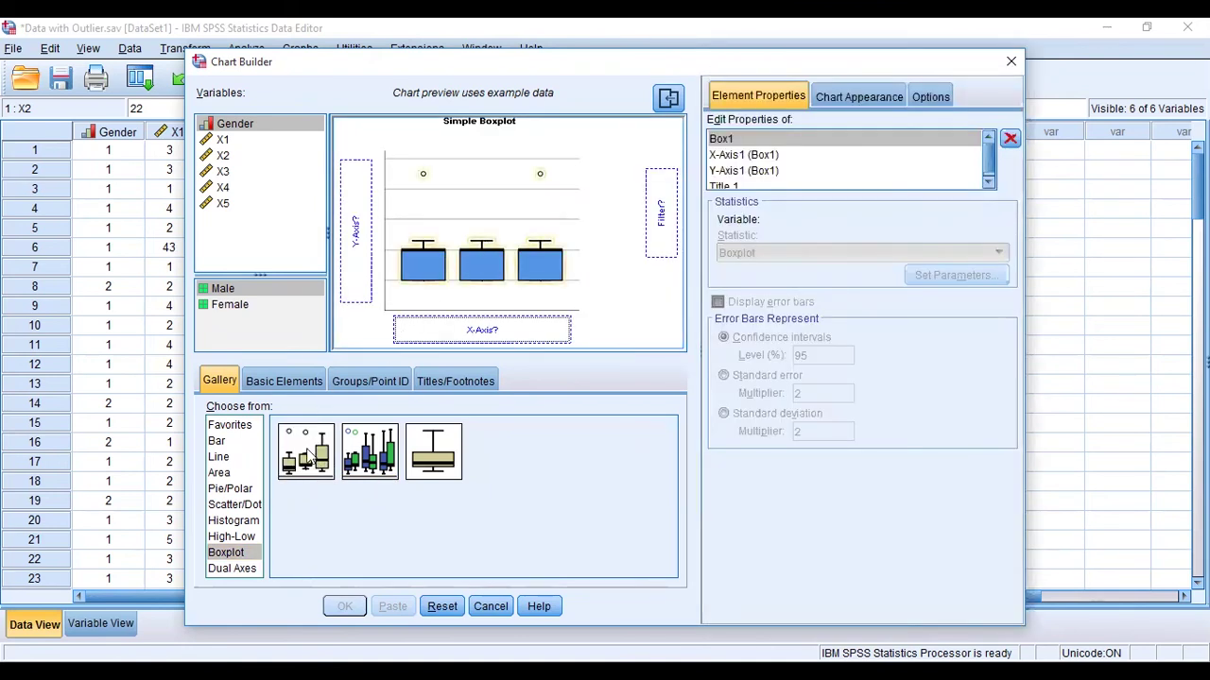
left_click_drag(306, 448, 451, 242)
Step: Assign Gender to the horizontal axis and X1 to the vertical axis, and generate the boxplot
left_click_drag(236, 123, 465, 329)
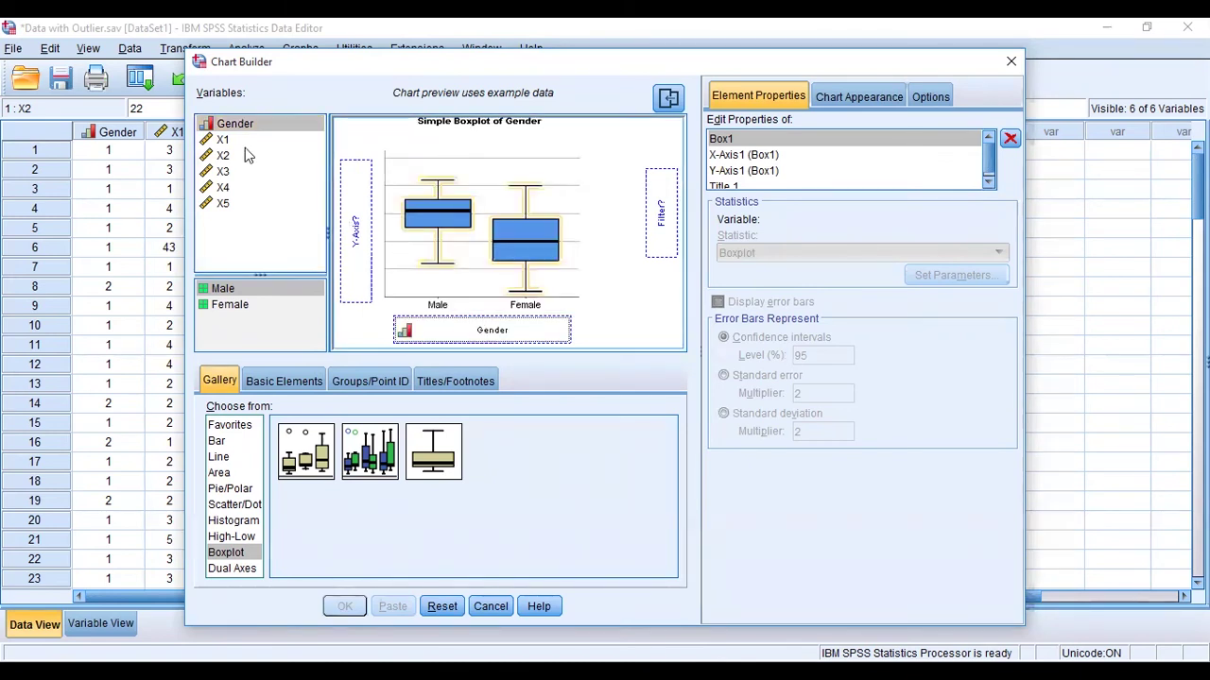
left_click_drag(224, 140, 351, 228)
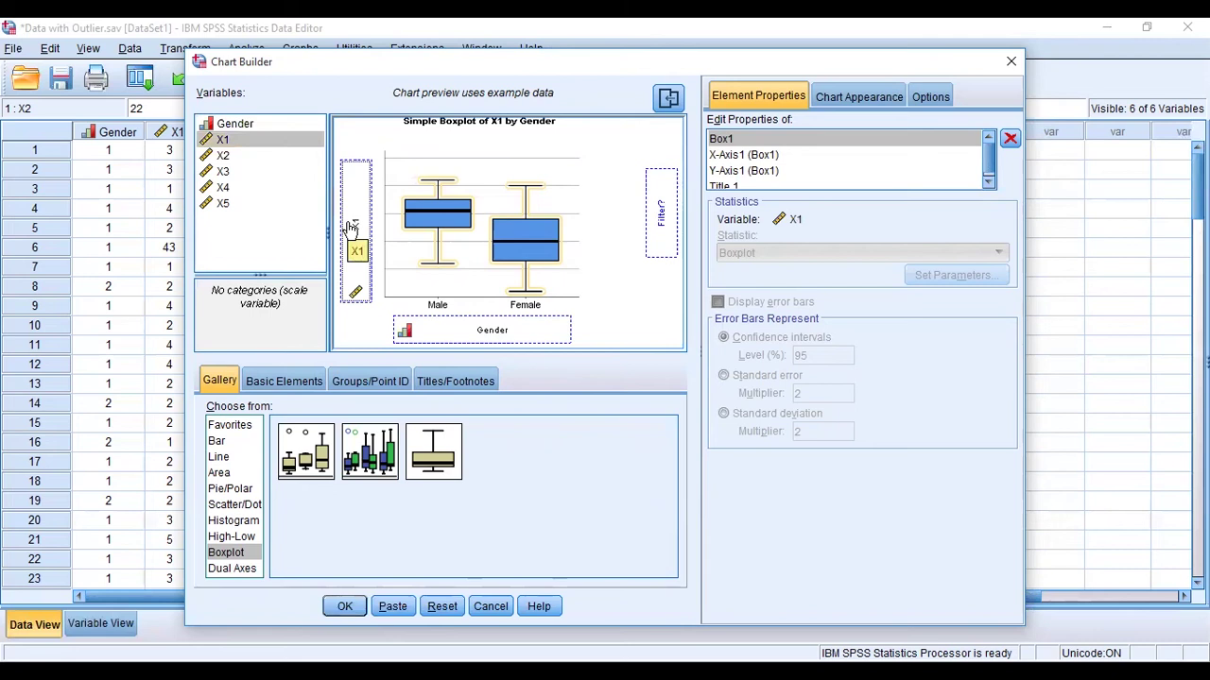
left_click(344, 608)
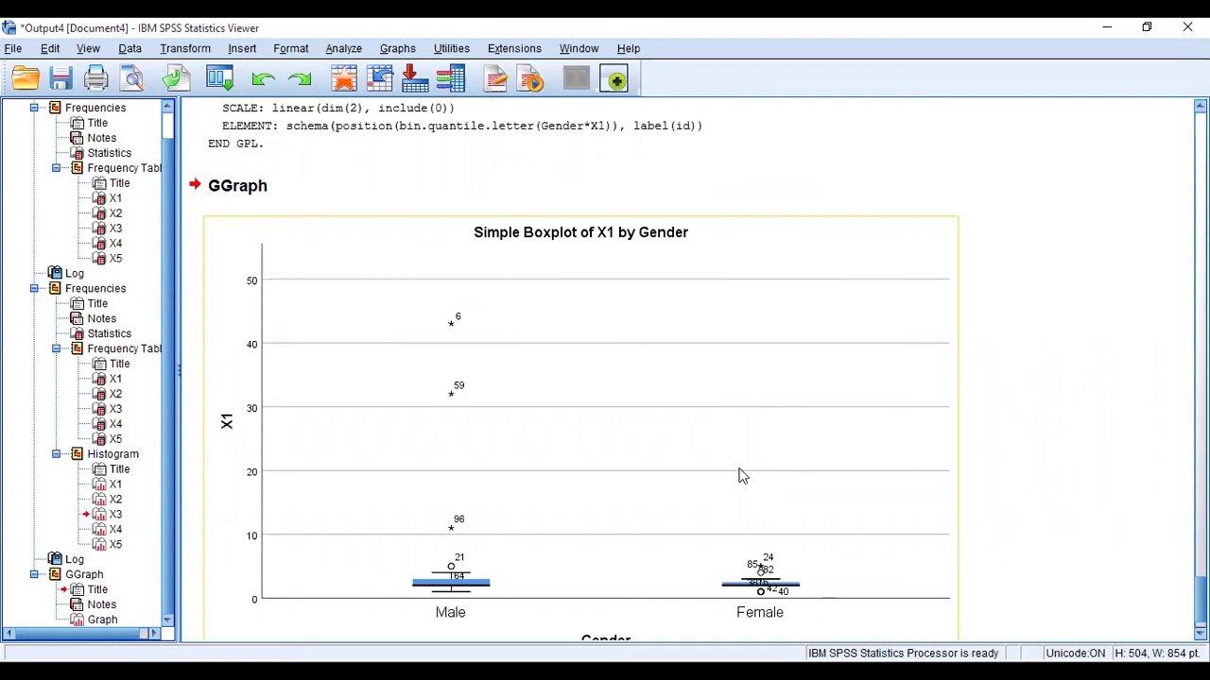
scroll(742, 475, "down", 2)
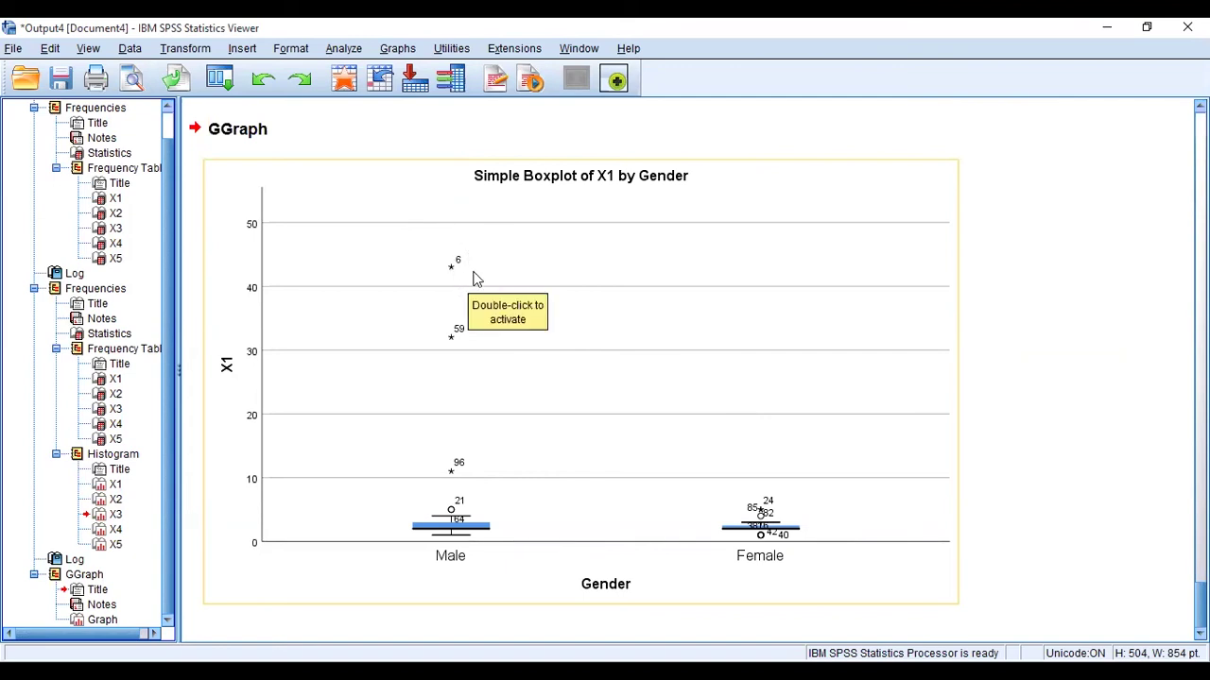
Step: Look up the boxplot's flagged male cases 6, 59 and 96 in the data sheet and inspect their X1 values
left_click(453, 78)
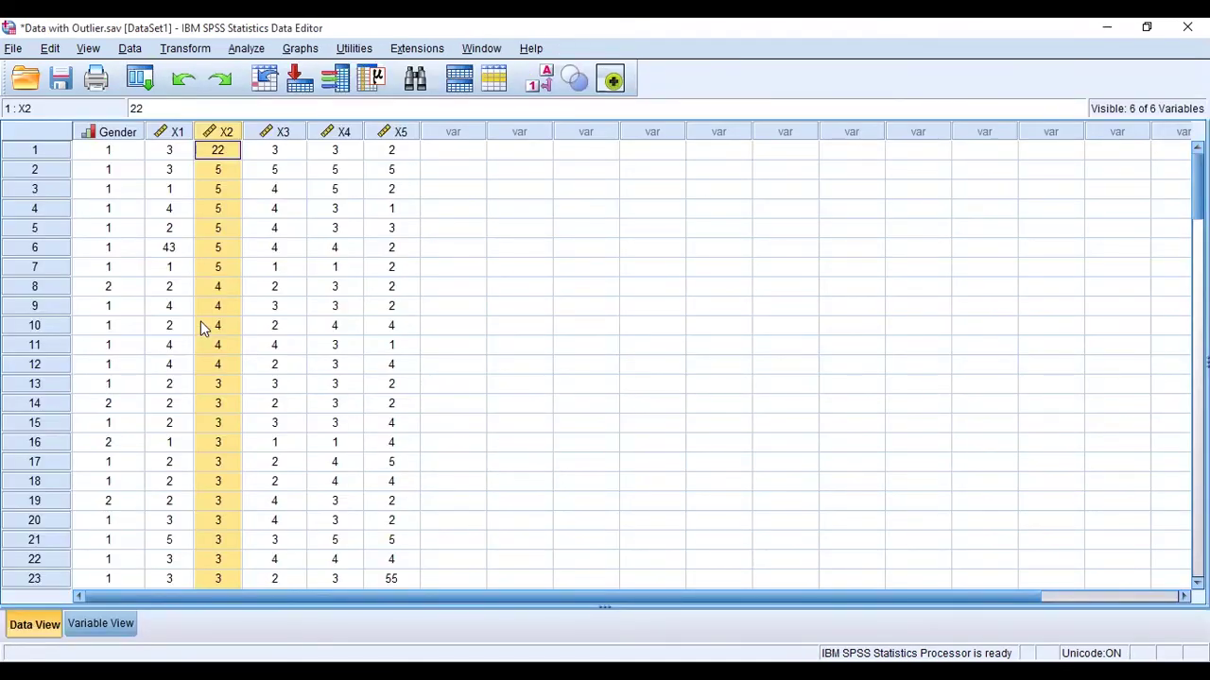
left_click(55, 253)
scroll(79, 403, "down", 14)
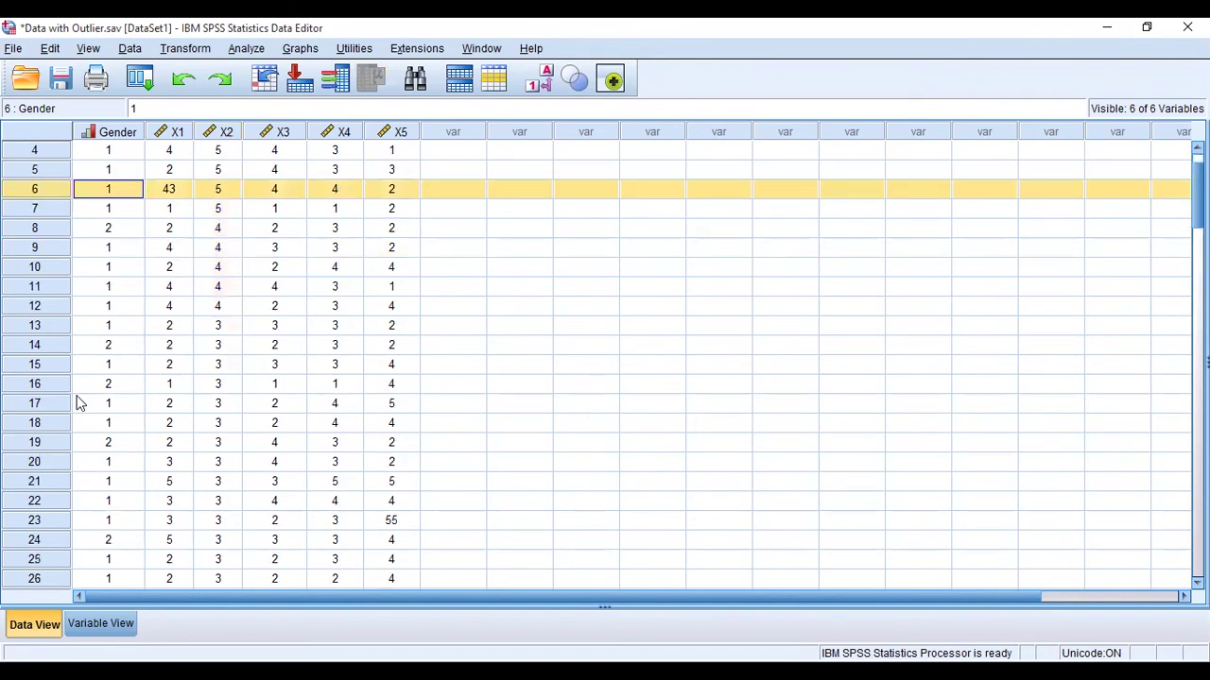
scroll(79, 402, "down", 3)
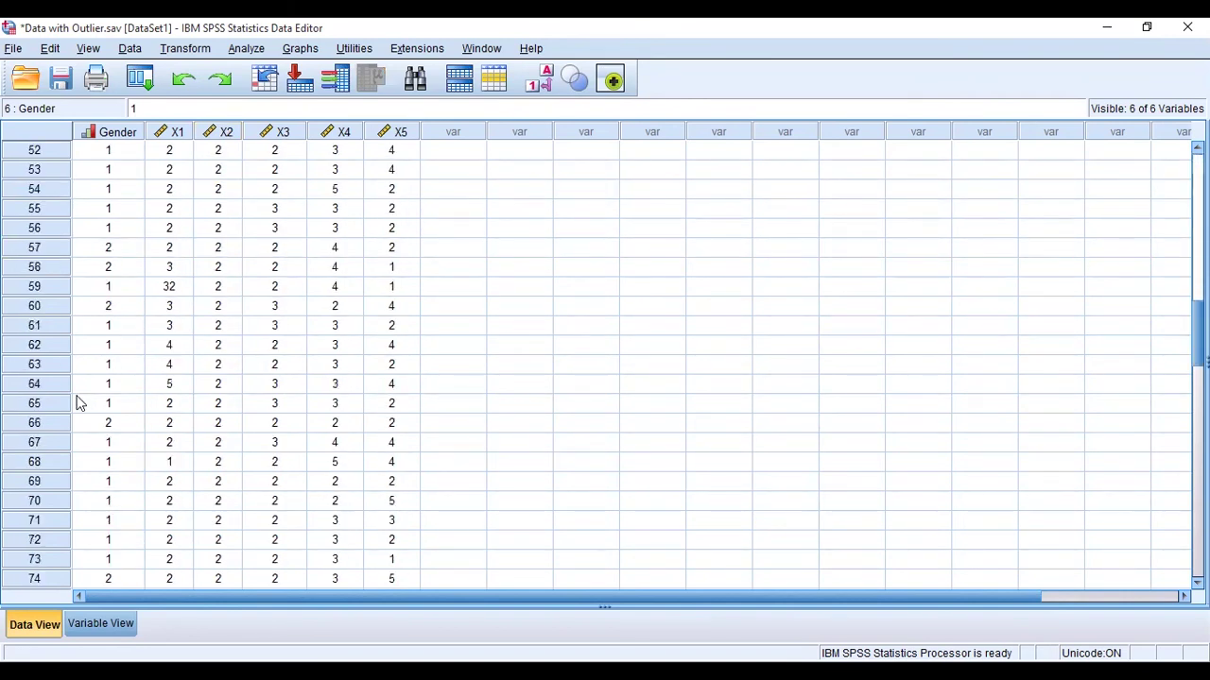
left_click(38, 286)
scroll(239, 411, "down", 9)
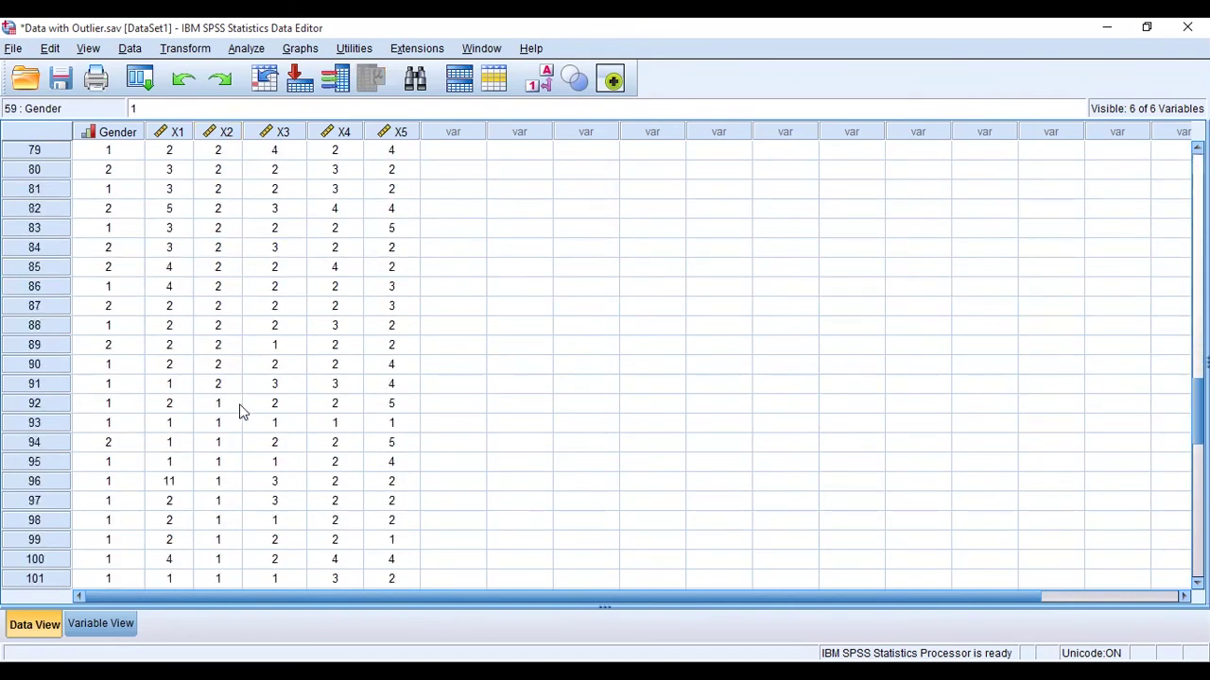
left_click(41, 483)
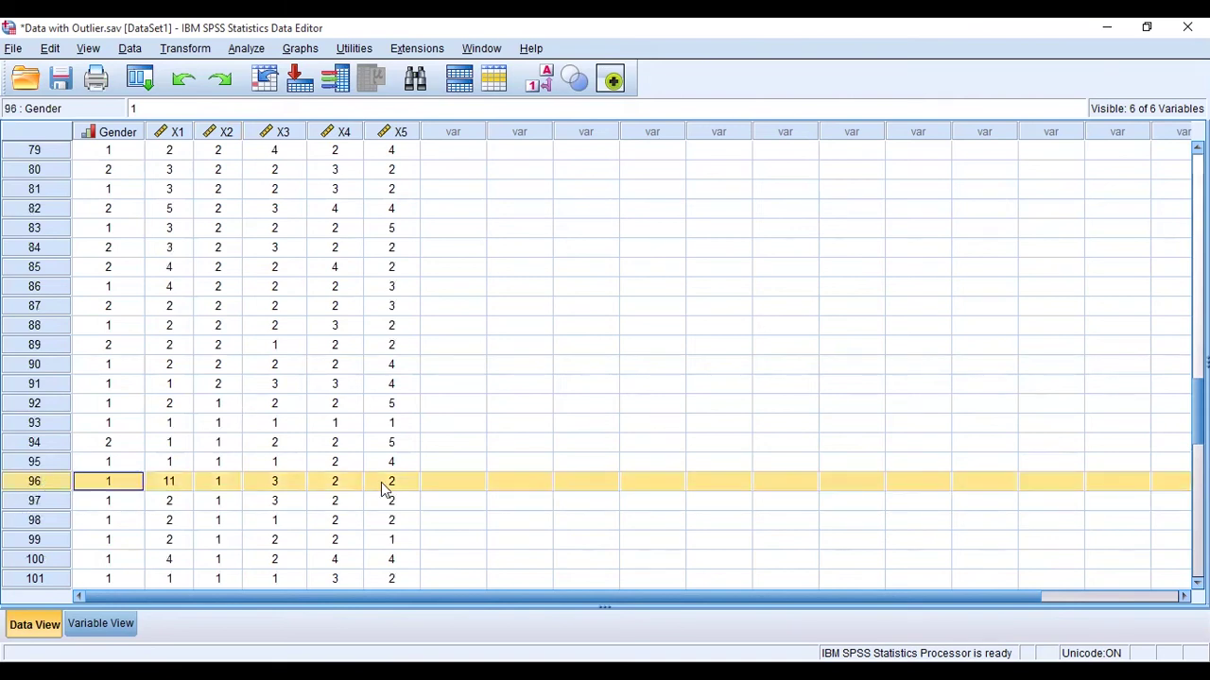
scroll(386, 489, "up", 20)
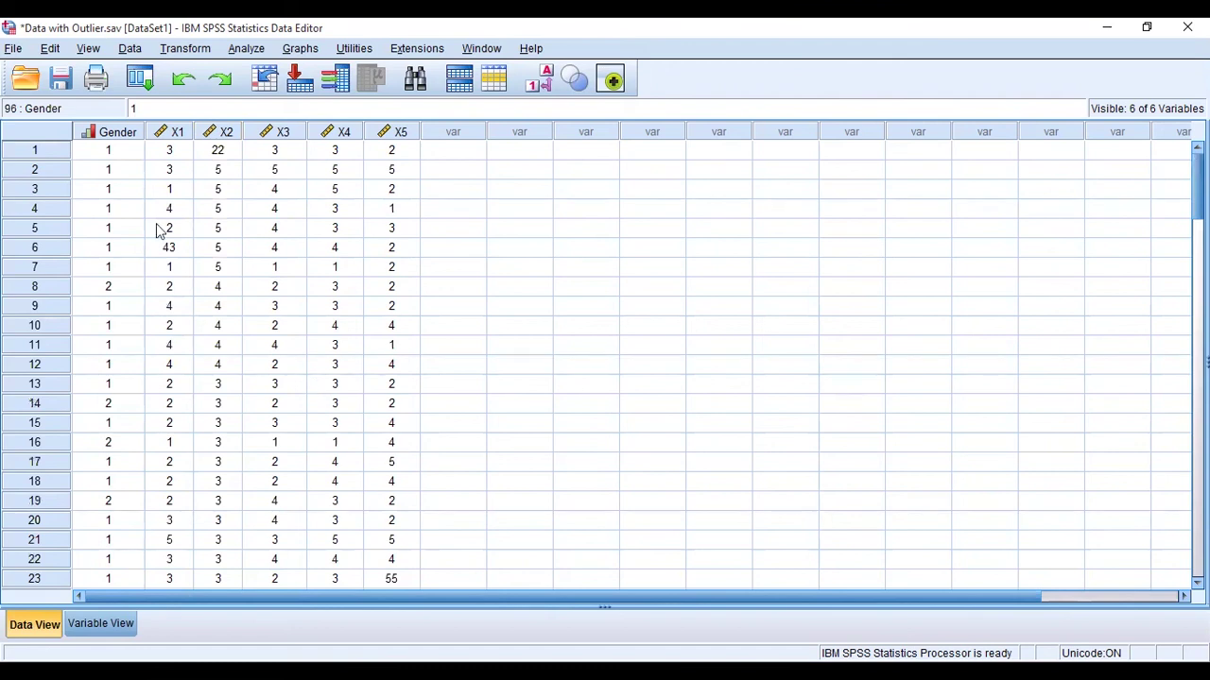
Step: Use Go to Case to jump to case number 6
left_click(49, 48)
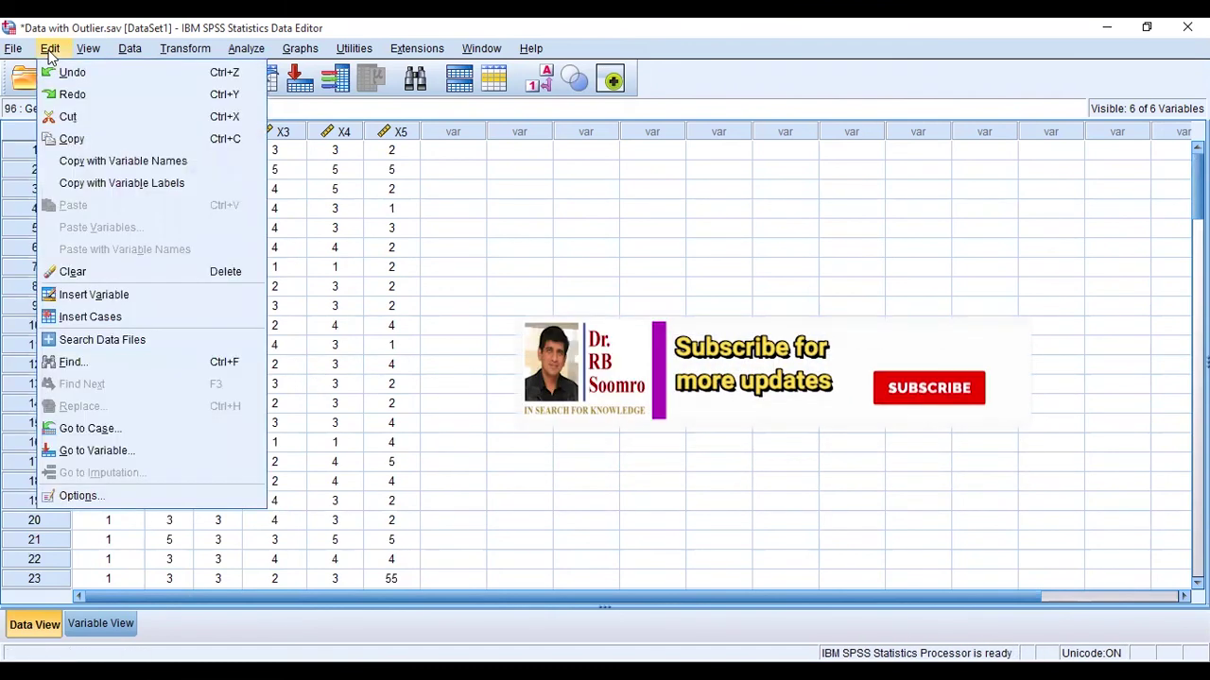
left_click(110, 430)
left_click_drag(581, 362, 529, 362)
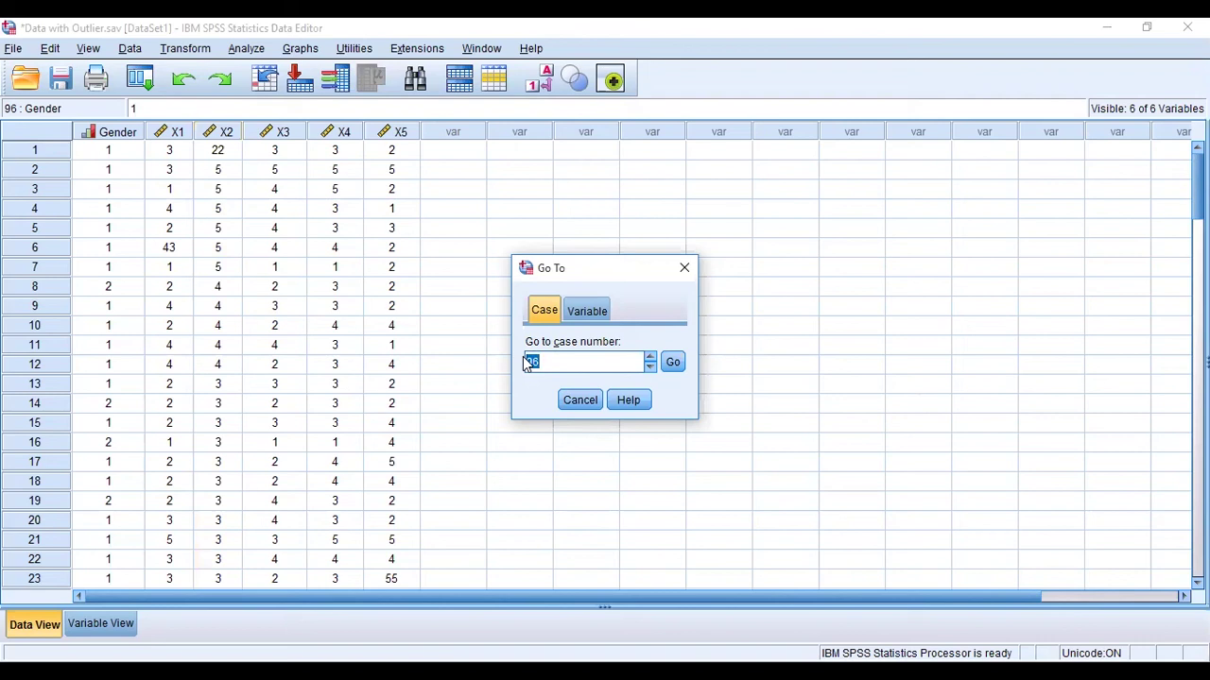
key("BackSpace")
type("6")
left_click(582, 313)
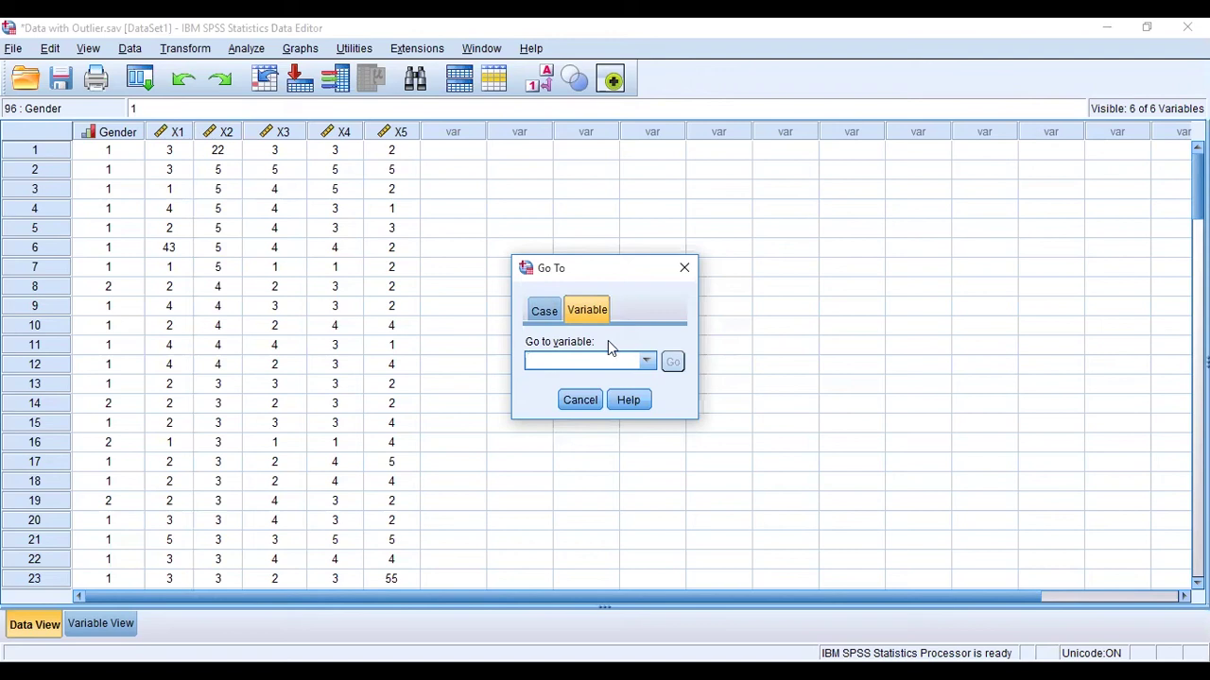
left_click(536, 313)
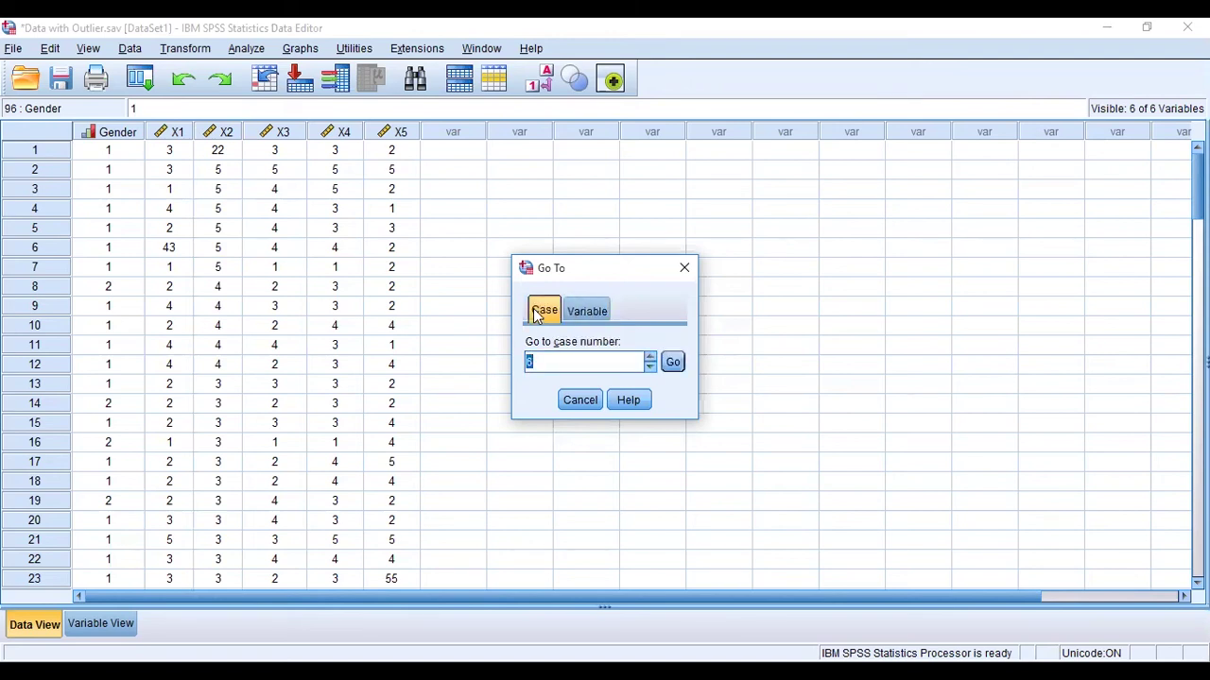
left_click(673, 363)
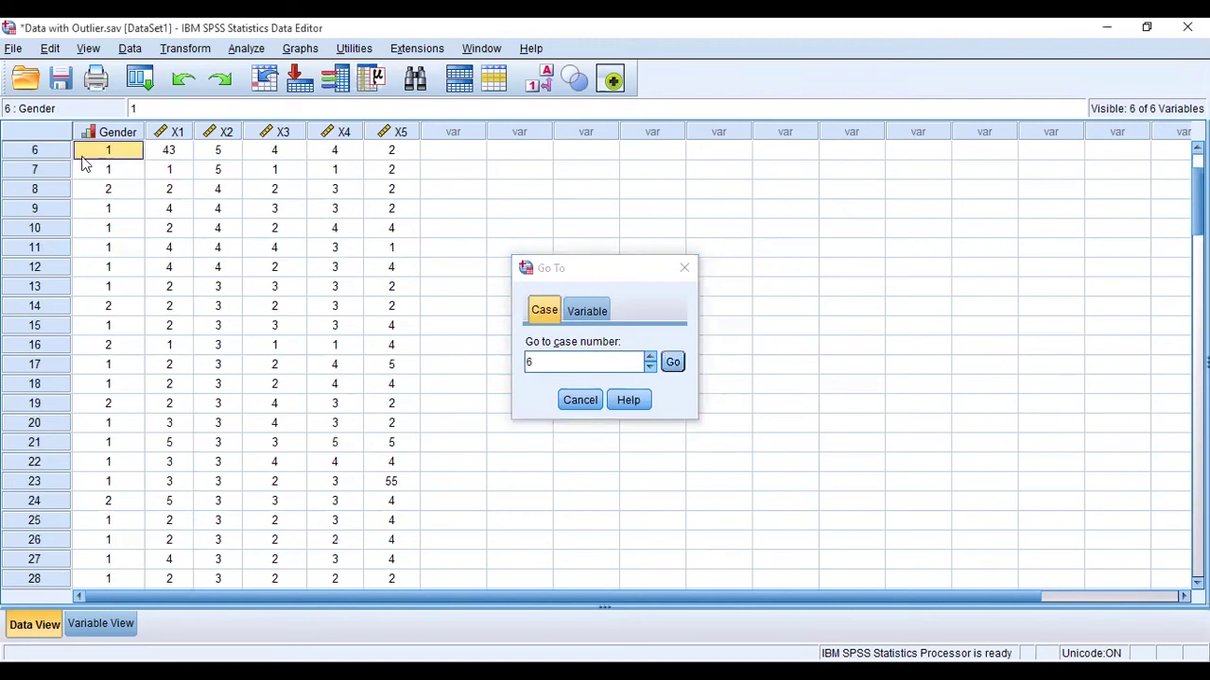
Step: Correct the X1 value of case 6 to 4
left_click(167, 155)
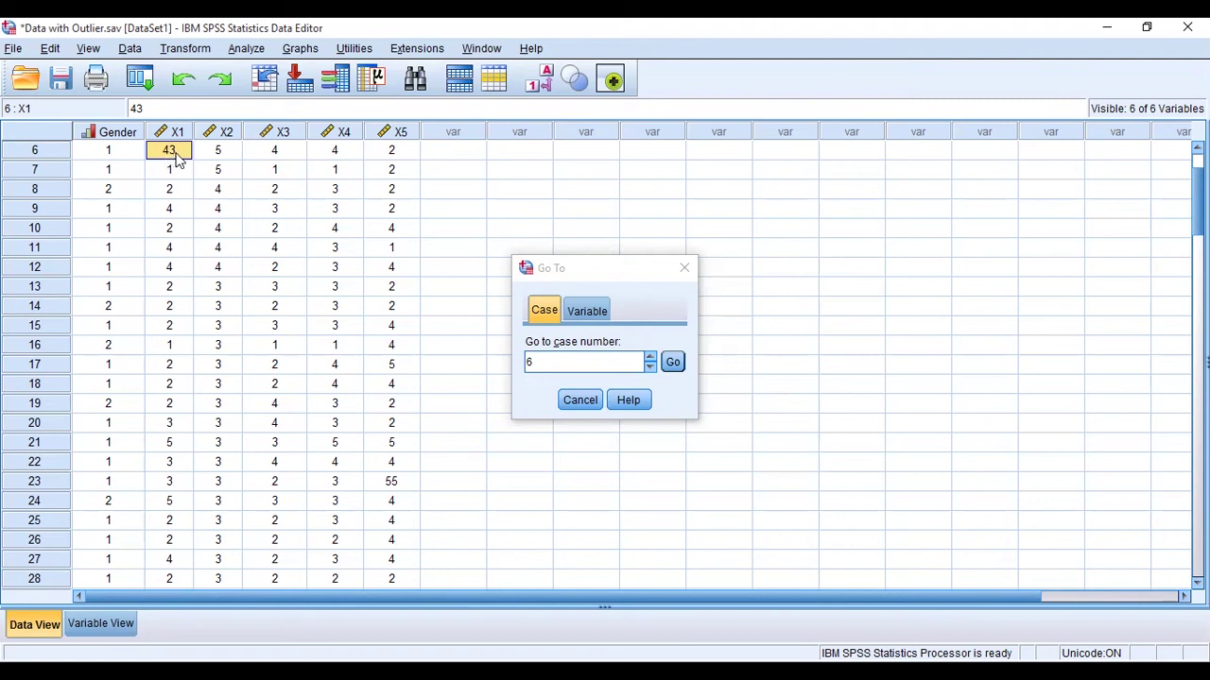
double_click(176, 153)
key("BackSpace")
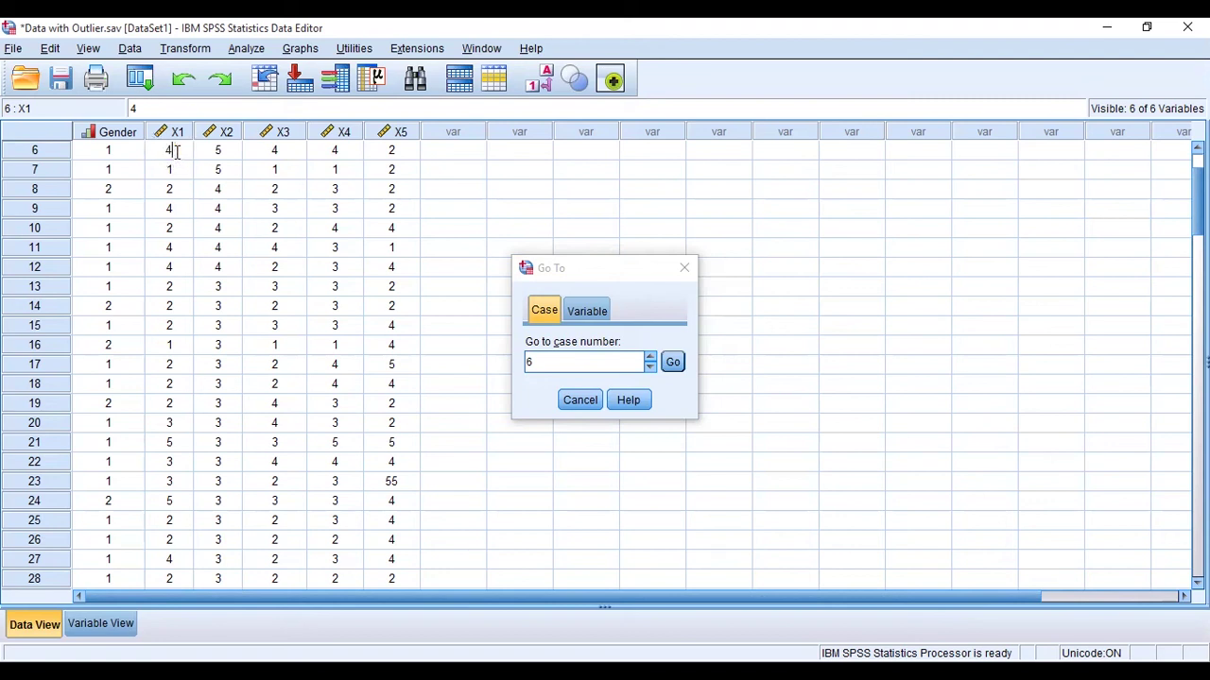
left_click(505, 172)
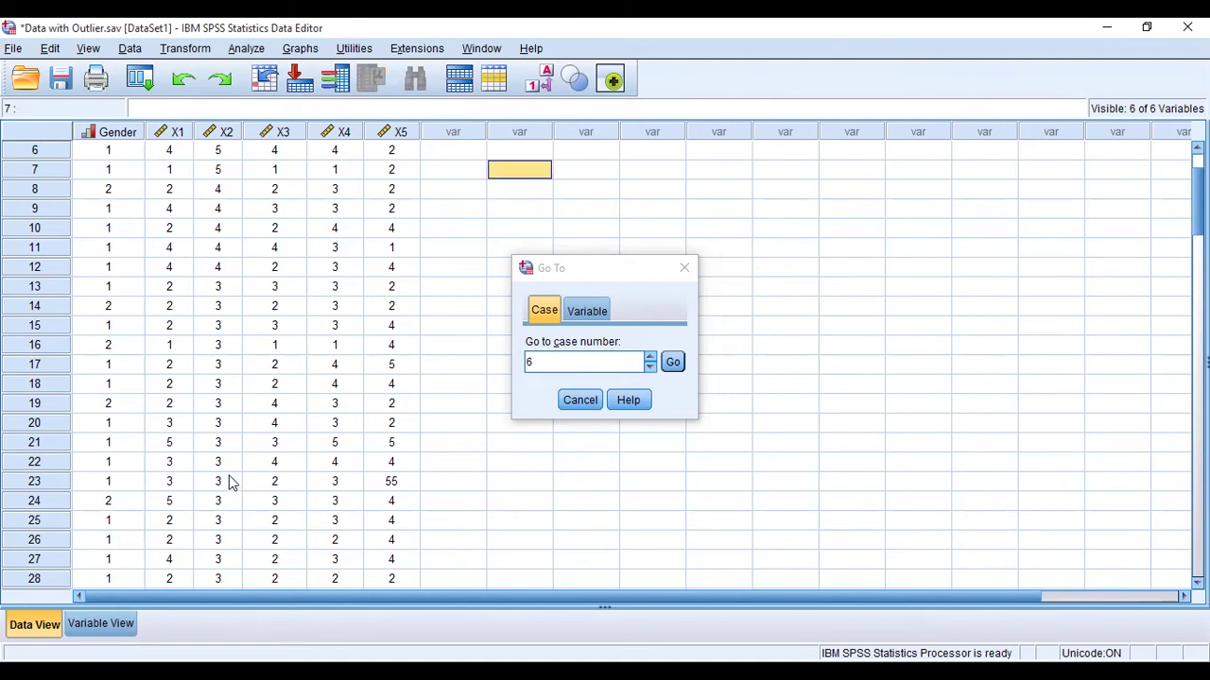
Step: Go to case number 59 and select its row
scroll(225, 472, "down", 3)
scroll(225, 472, "down", 11)
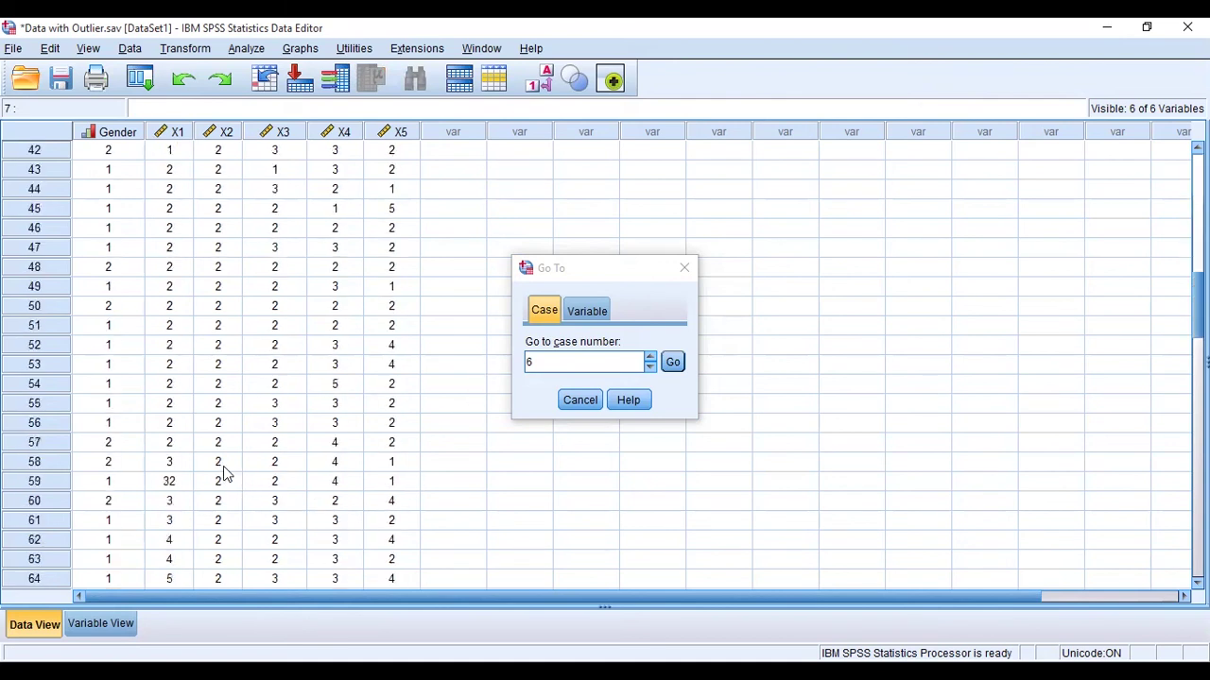
scroll(225, 472, "up", 8)
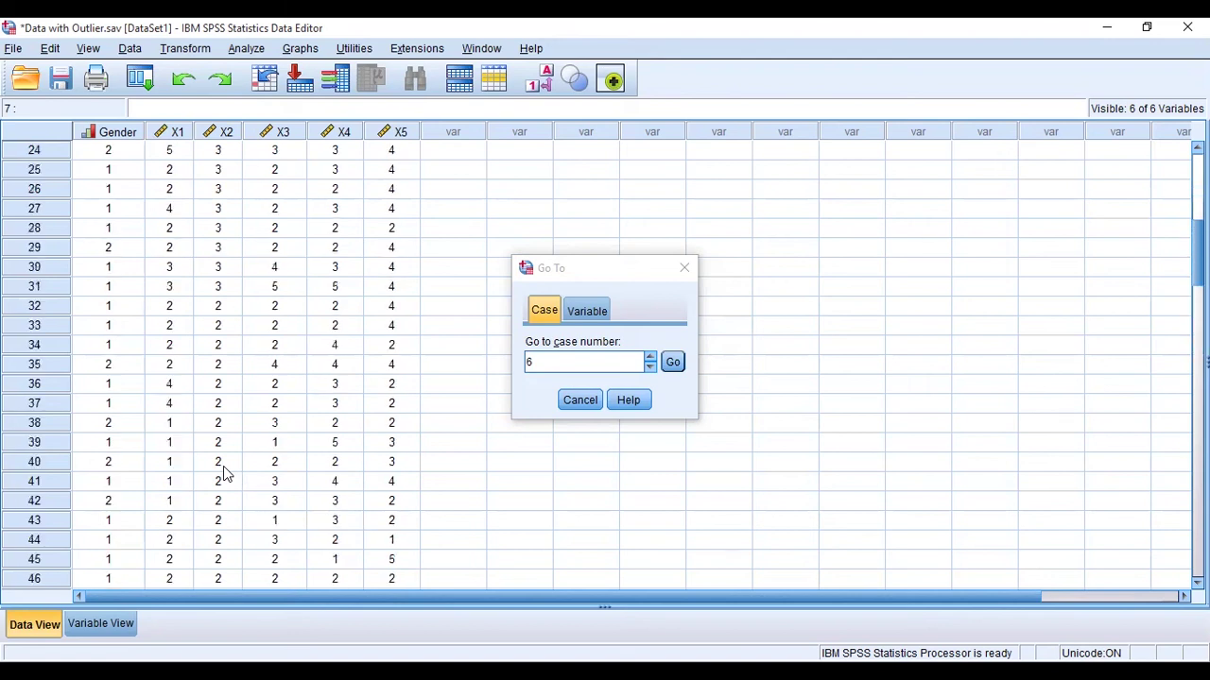
left_click(558, 361)
key("BackSpace")
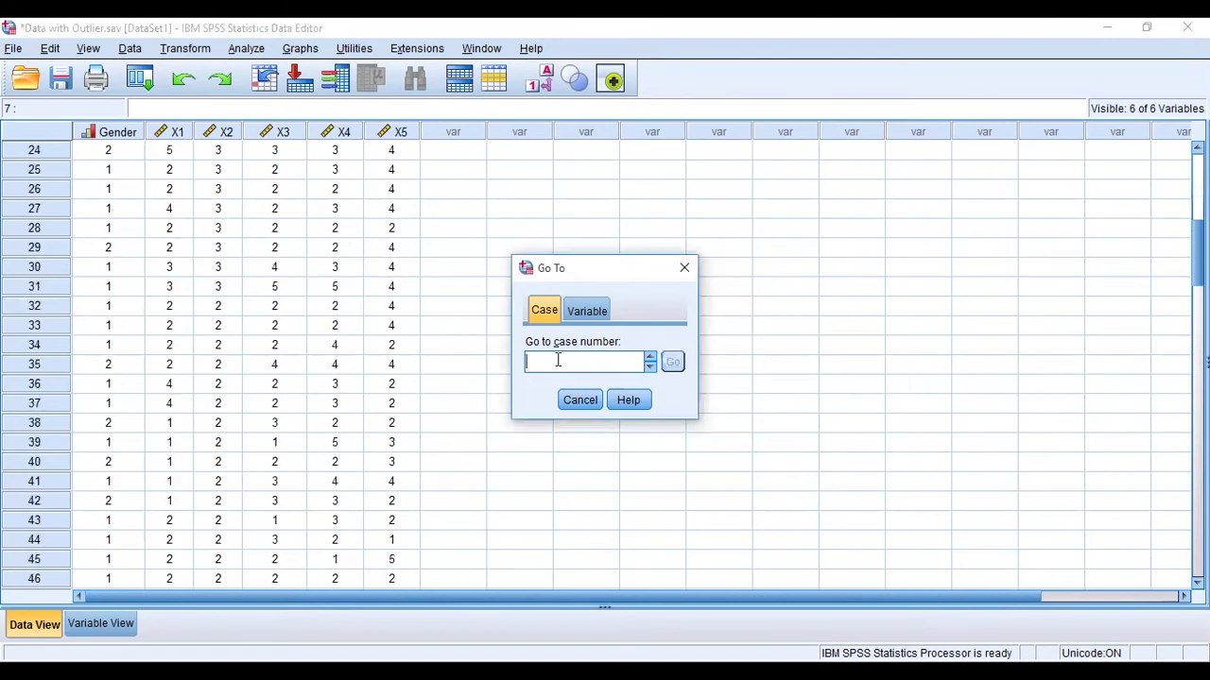
type("59")
left_click(673, 364)
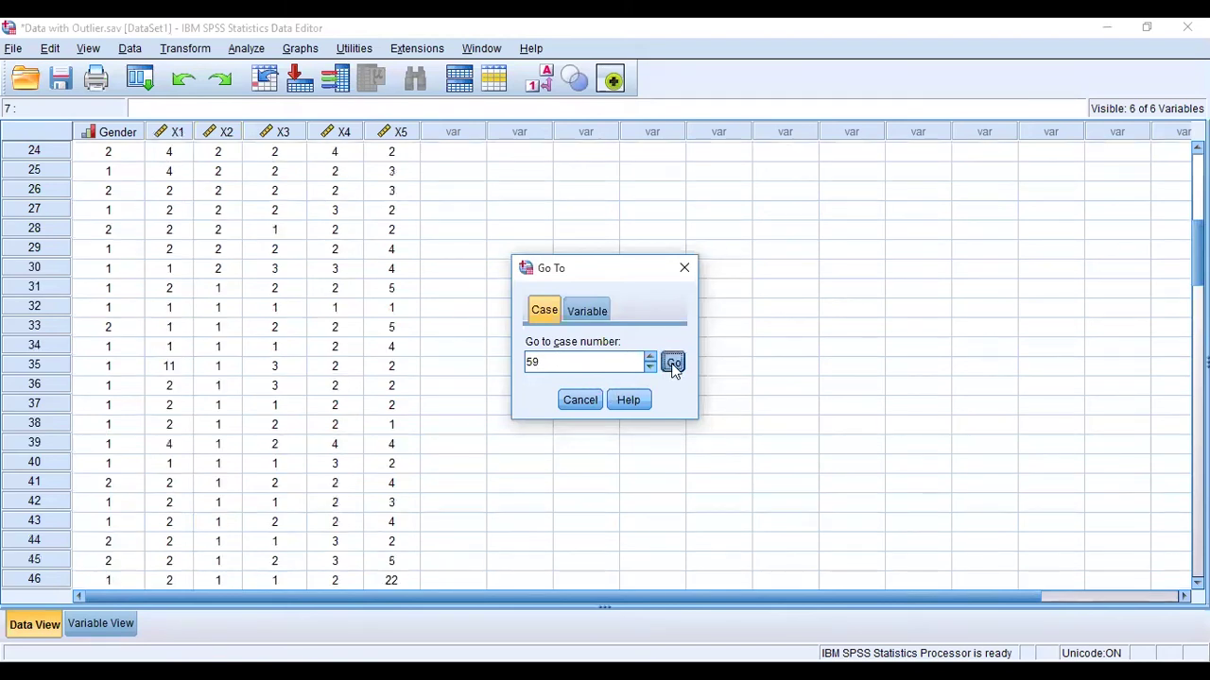
left_click(47, 154)
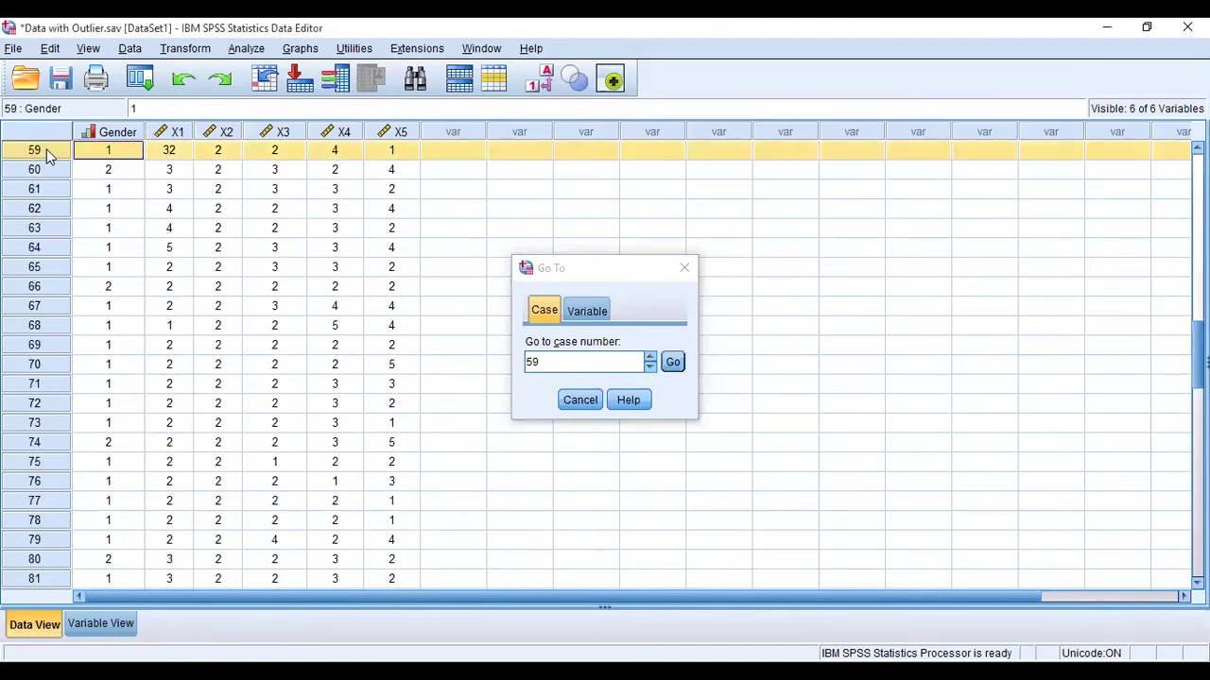
Step: Correct the X1 value of case 59 to 3
left_click(173, 154)
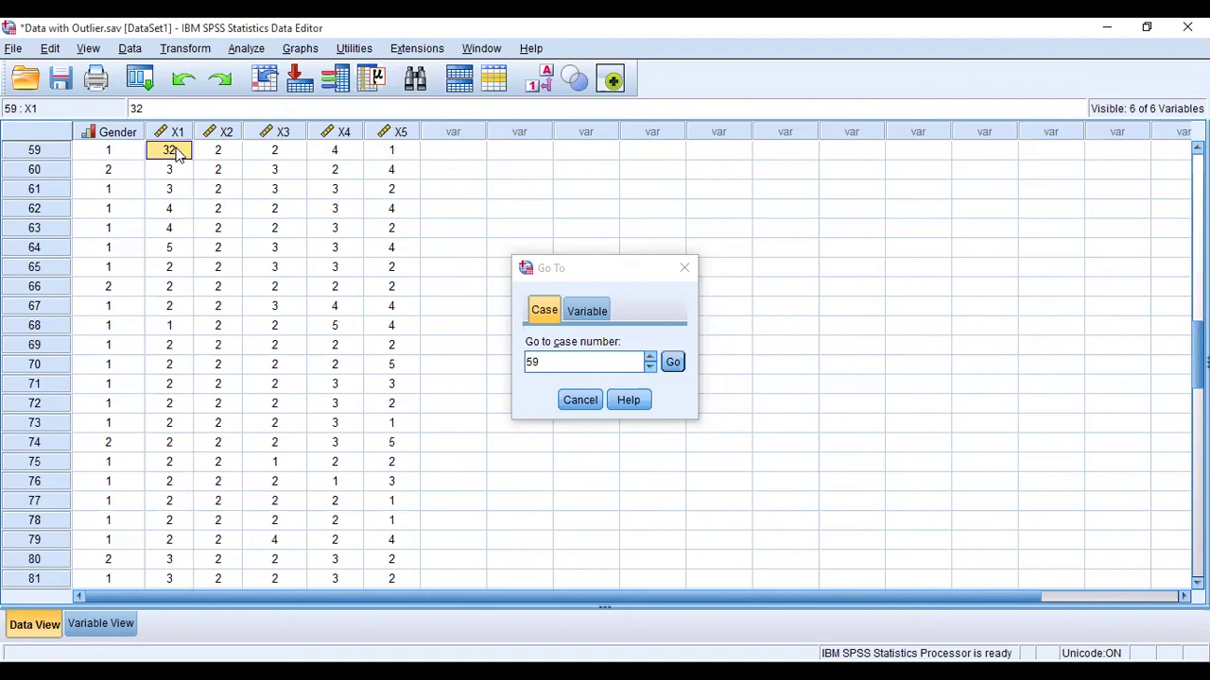
double_click(177, 153)
key("BackSpace")
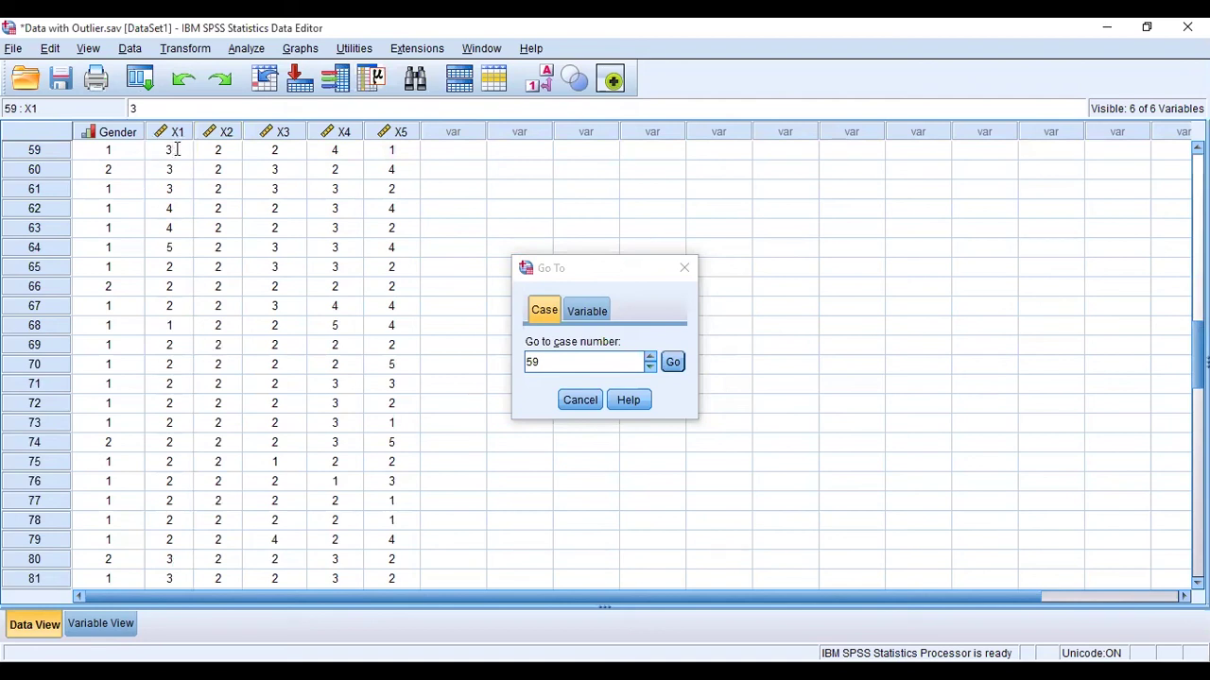
left_click(182, 192)
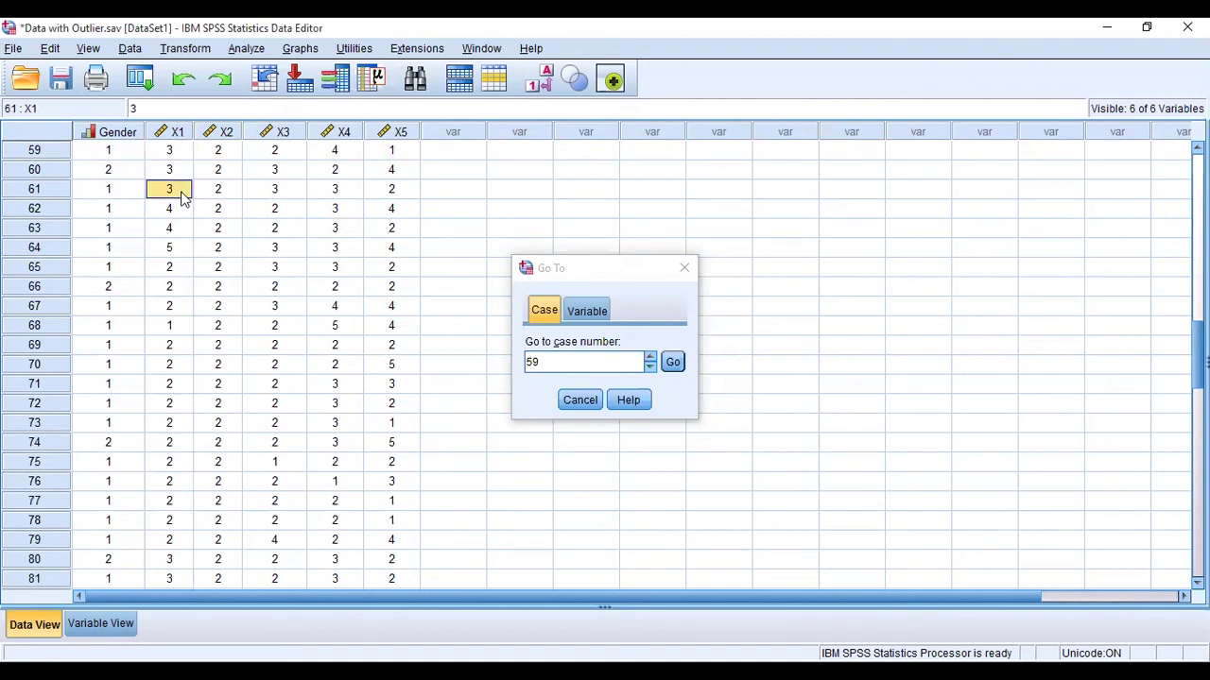
Step: Go to case number 96 in the data sheet
scroll(239, 418, "down", 9)
scroll(239, 418, "down", 2)
scroll(239, 419, "up", 3)
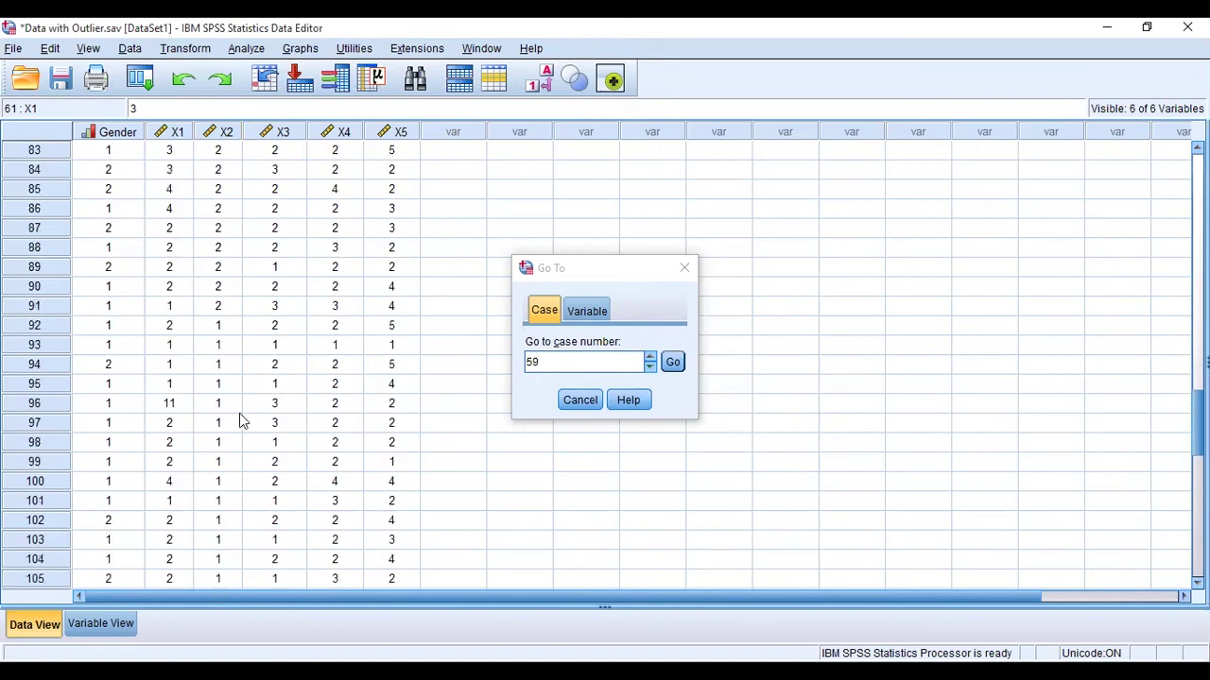
scroll(239, 414, "up", 6)
double_click(531, 362)
type("96")
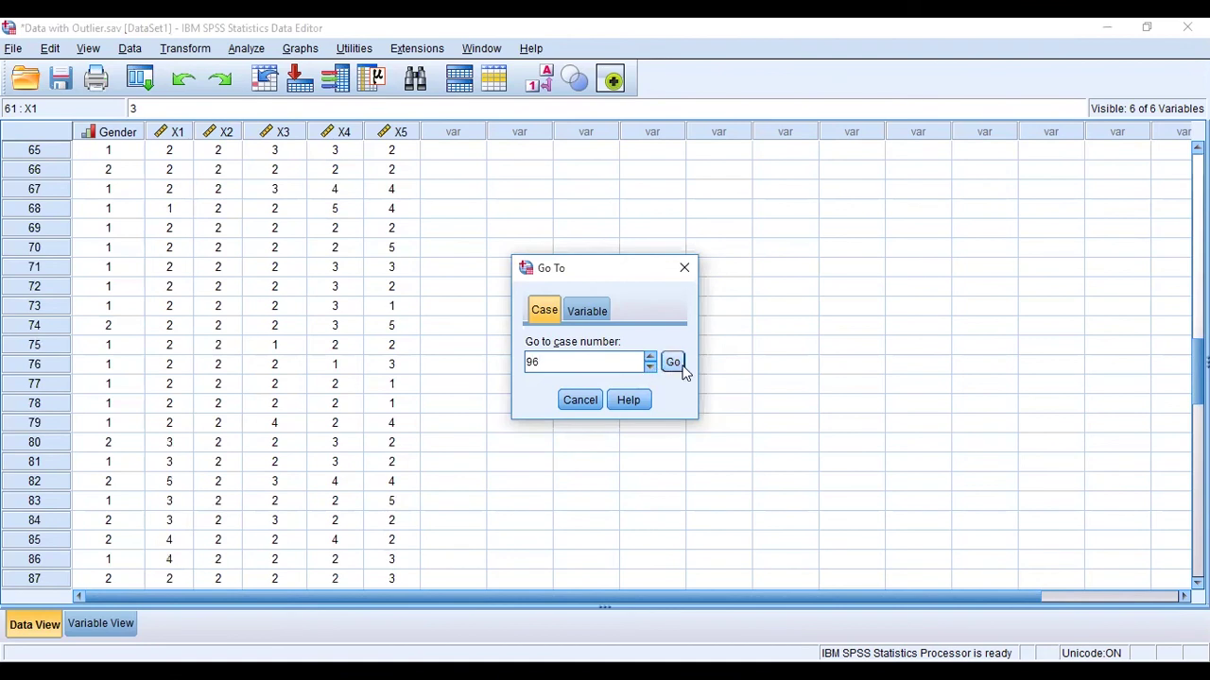
left_click(673, 364)
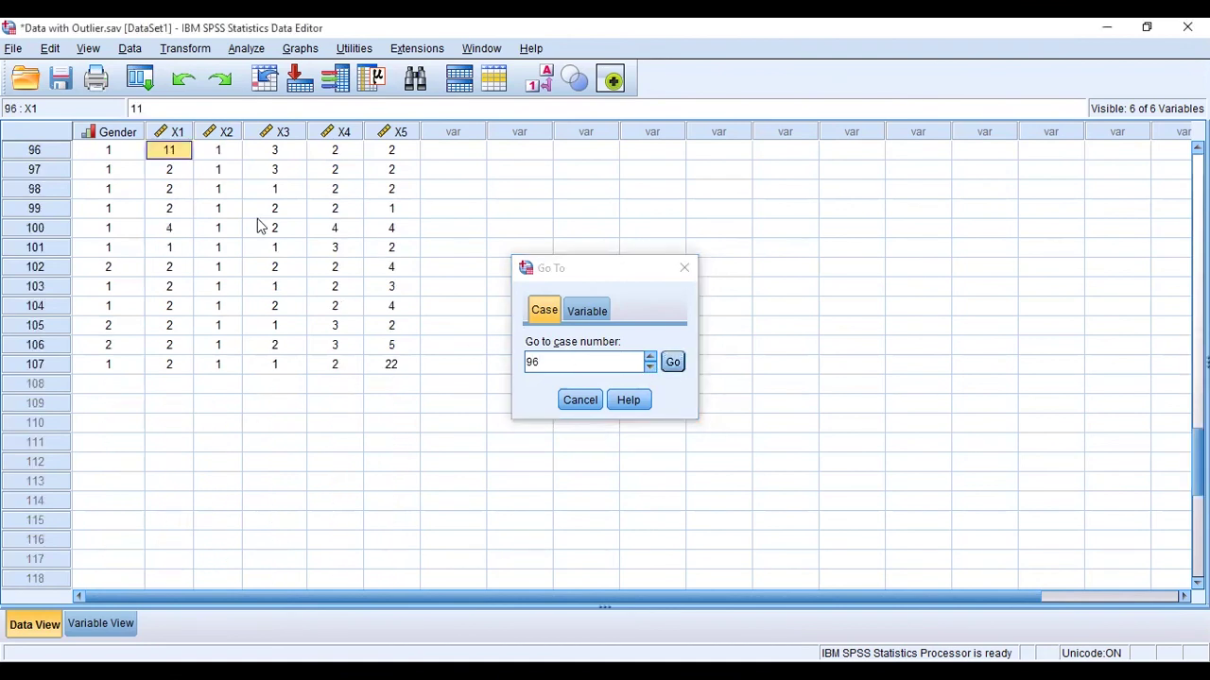
Step: Correct the X1 value of case 96 to 1 and close the Go To dialog
type("1")
left_click(227, 228)
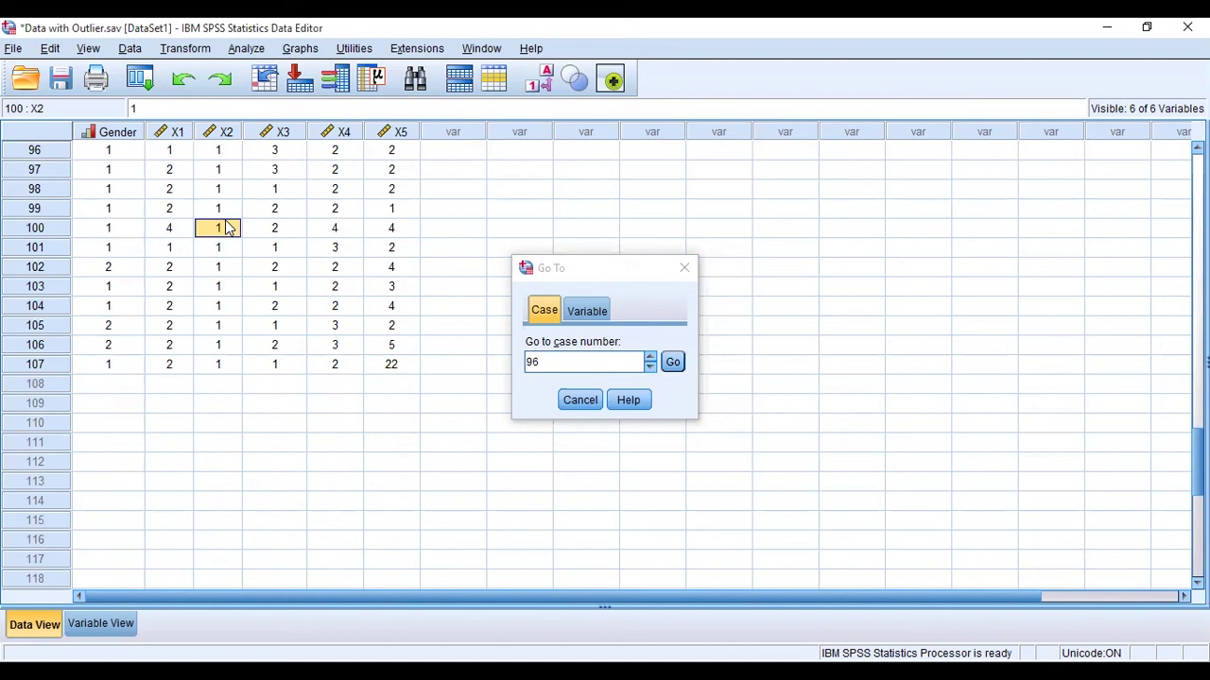
left_click(579, 399)
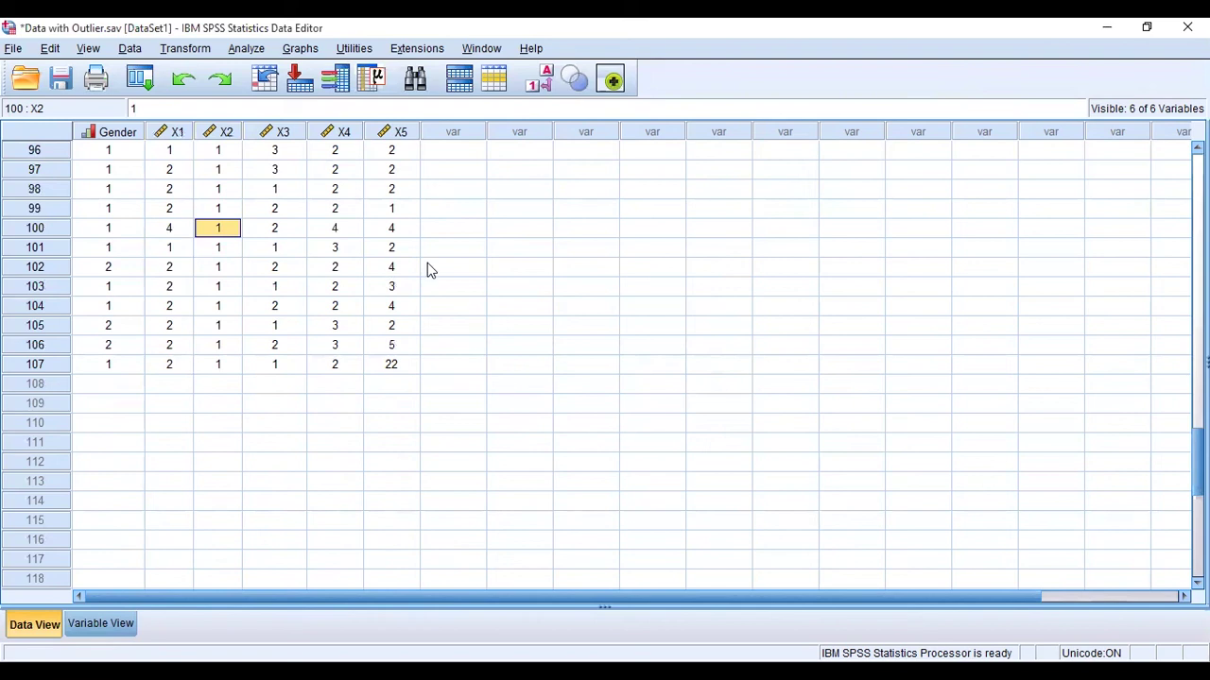
Step: Generate the simple boxplot of X1 by Gender again from the corrected data with Chart Builder
left_click(139, 81)
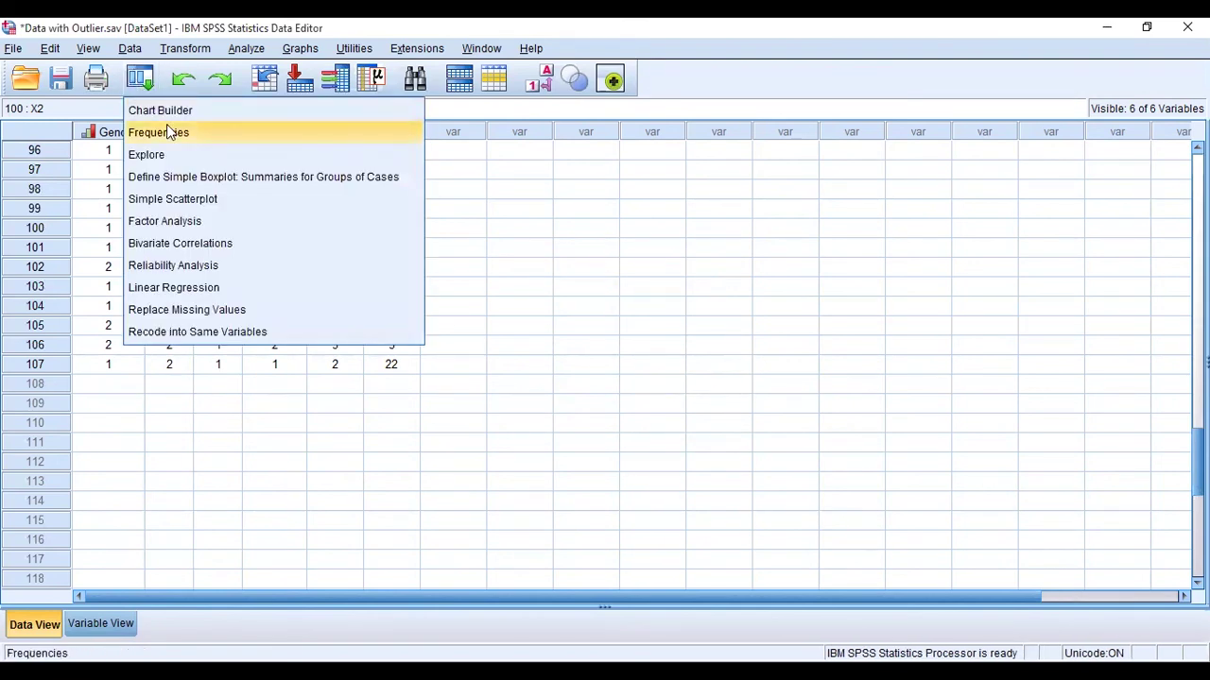
left_click(605, 561)
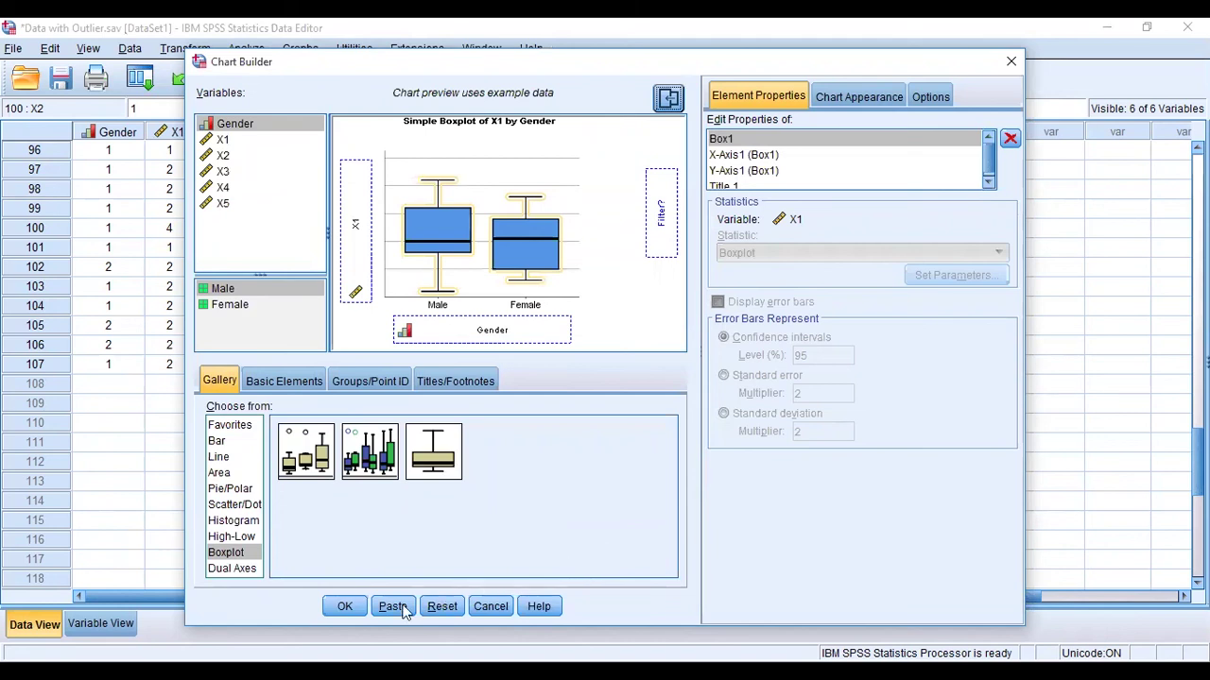
left_click(346, 607)
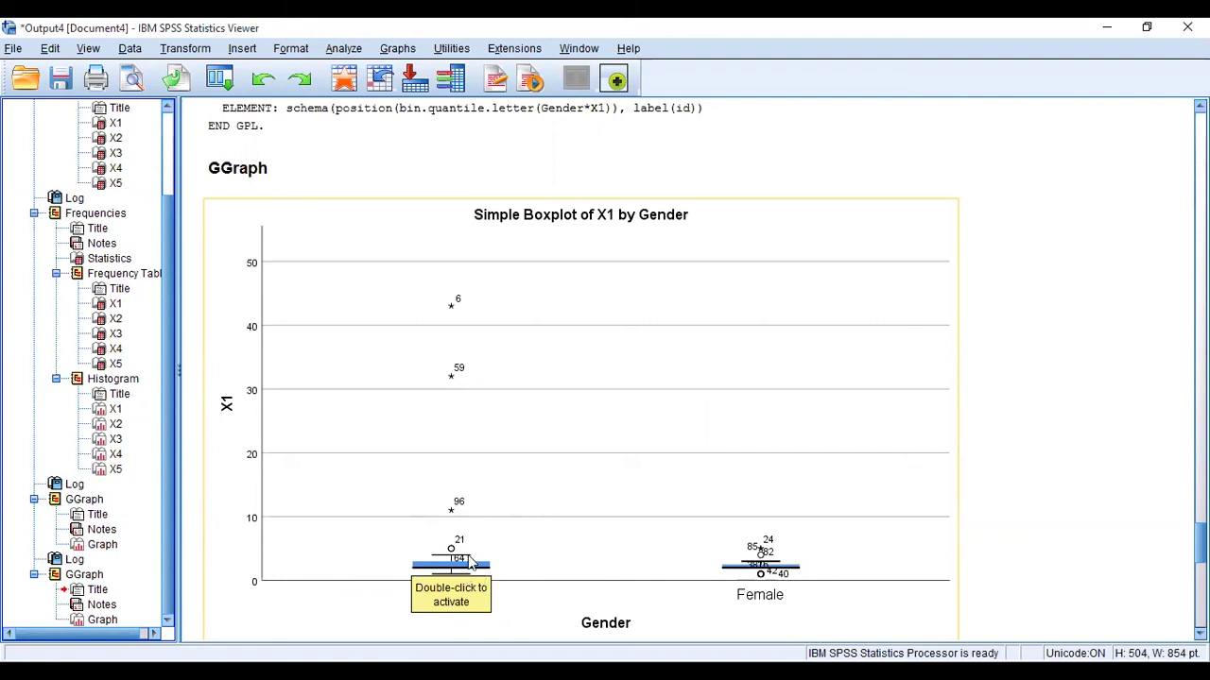
Step: Compare the new boxplot of X1 by Gender with the earlier one, examining the outlying cases for males and females
scroll(470, 558, "down", 15)
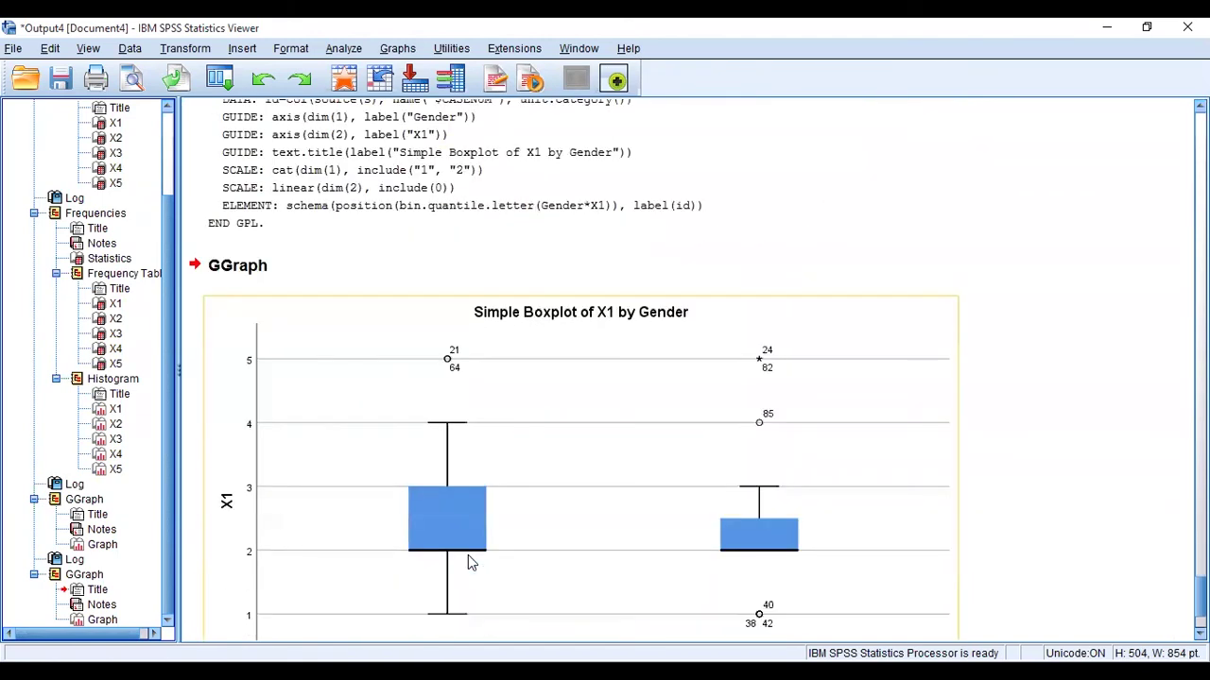
scroll(468, 556, "down", 2)
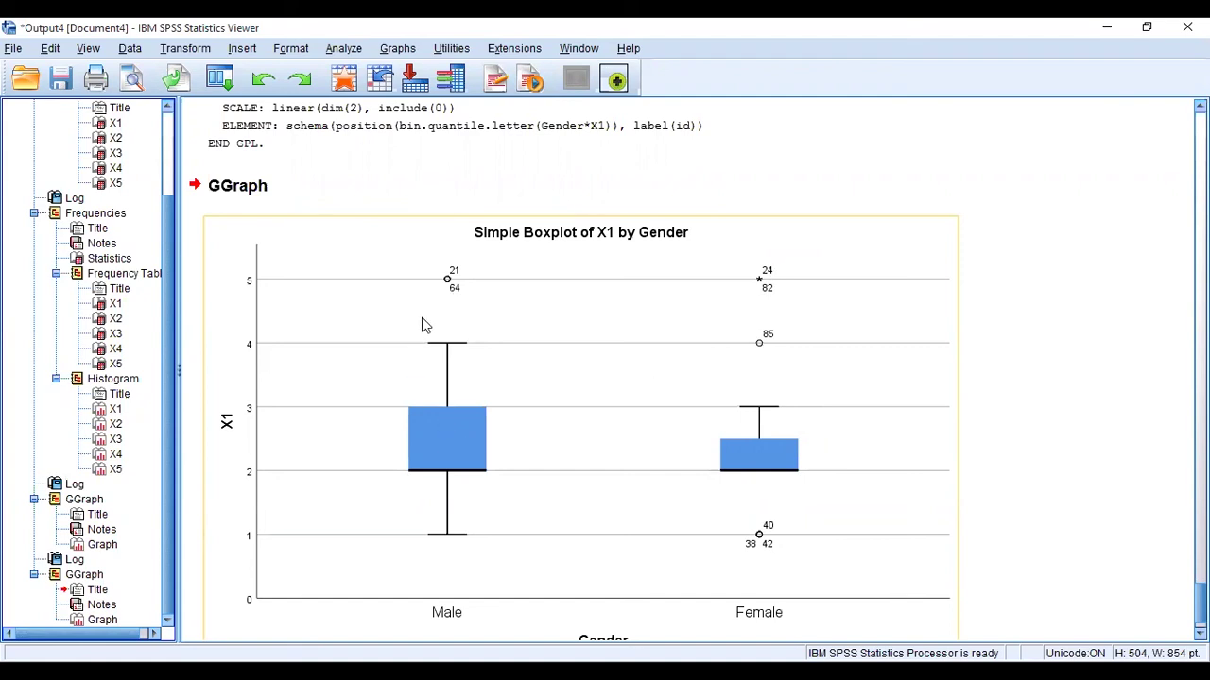
left_click(444, 431)
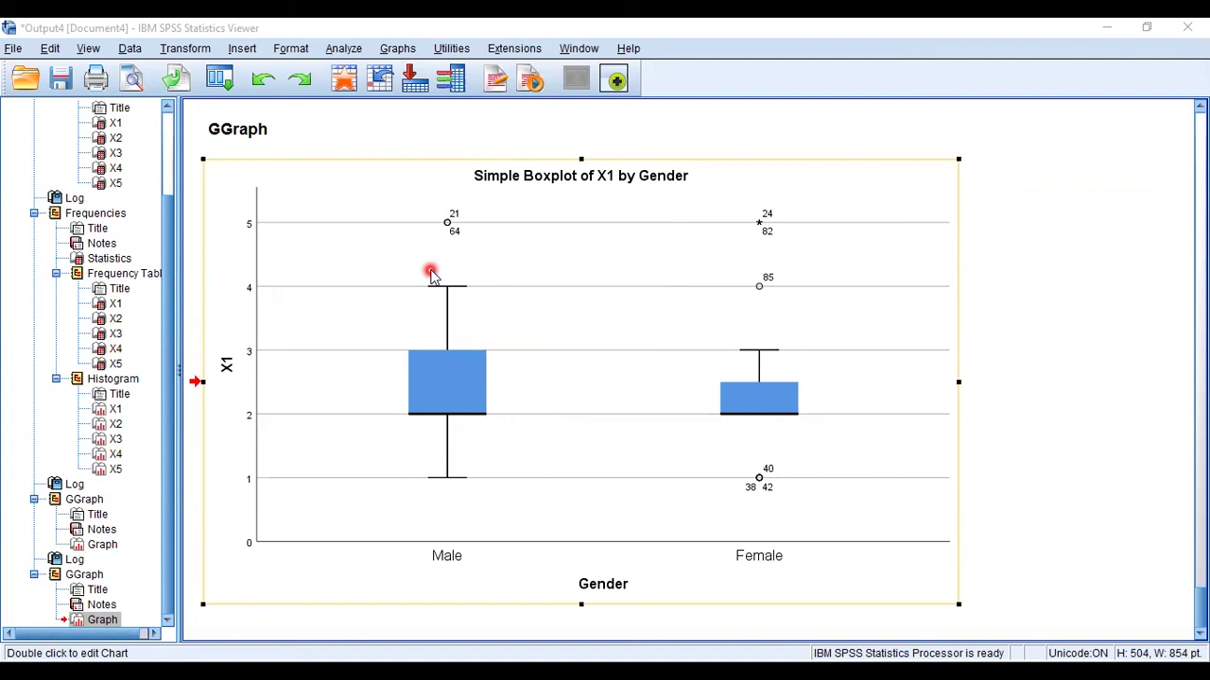
scroll(430, 274, "up", 15)
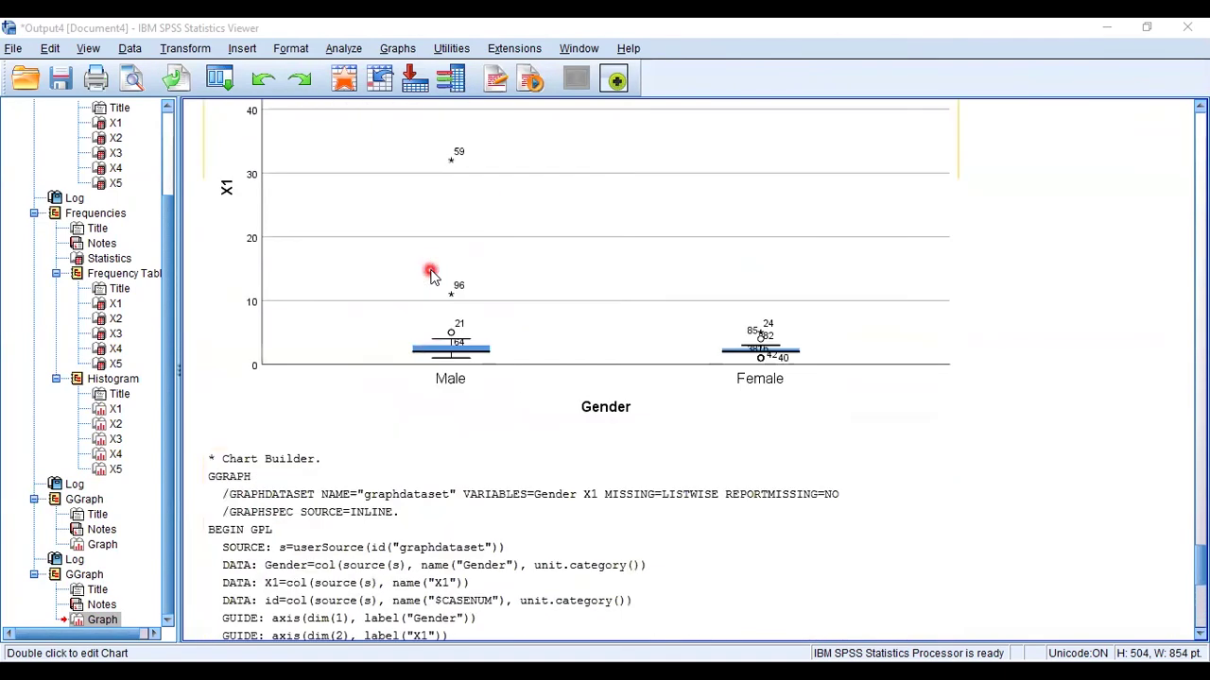
scroll(430, 274, "down", 4)
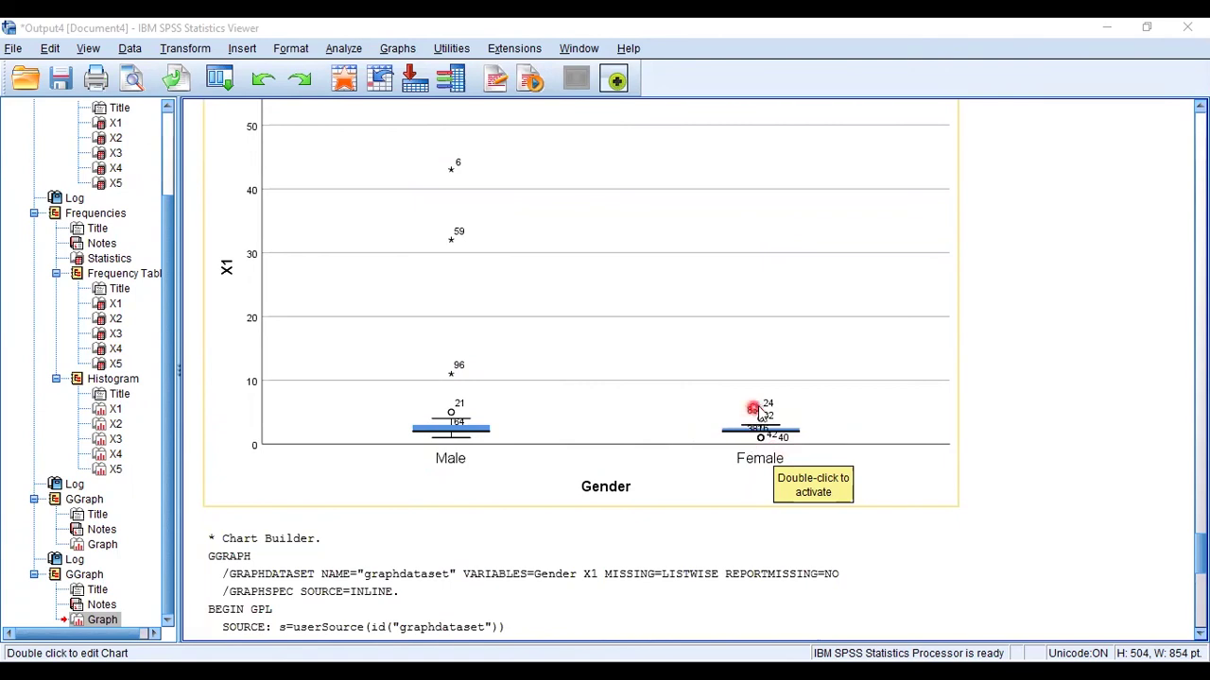
scroll(402, 449, "up", 10)
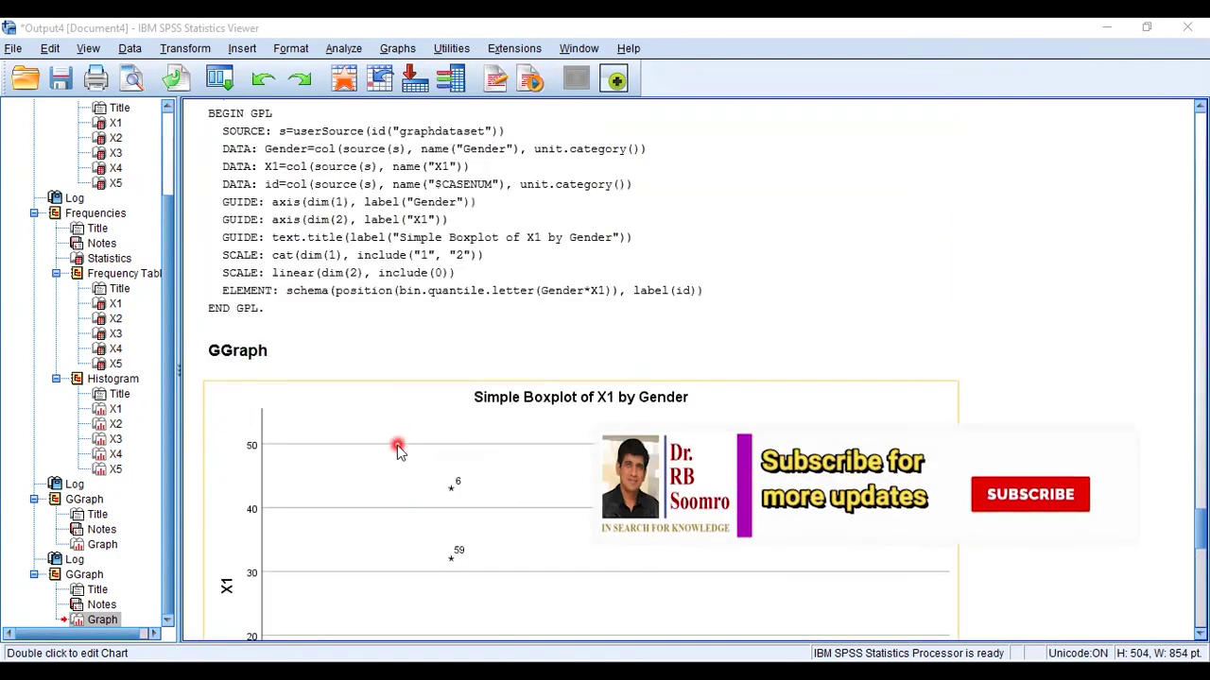
scroll(398, 450, "down", 10)
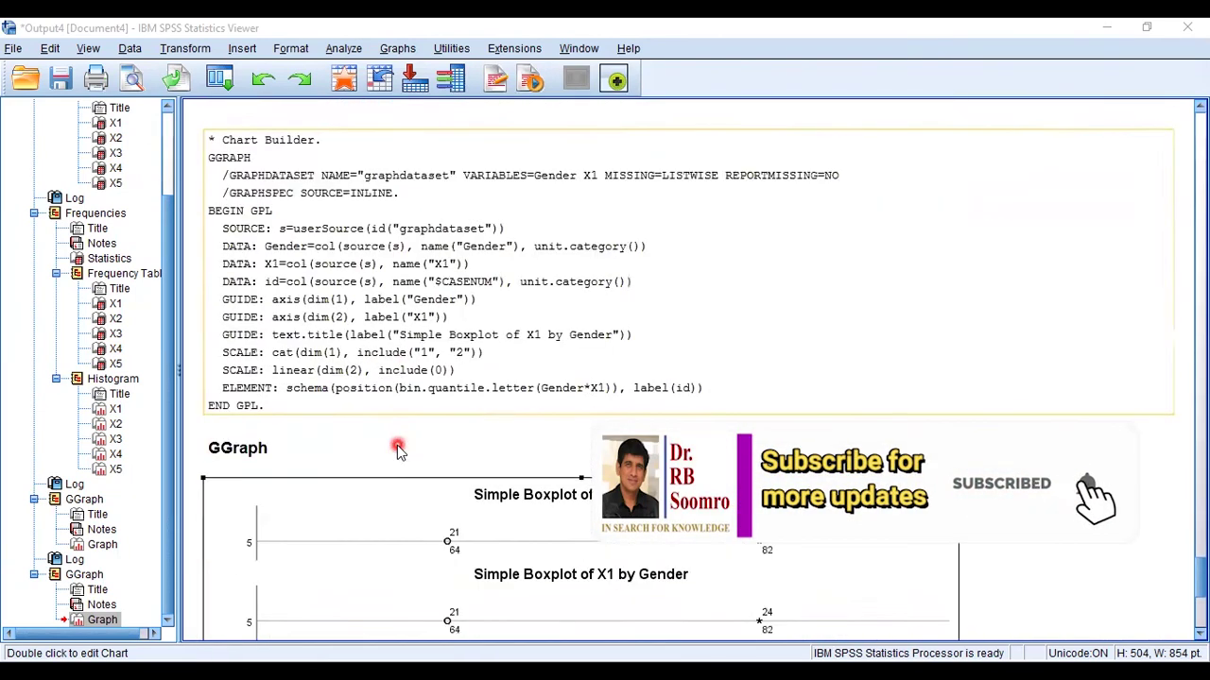